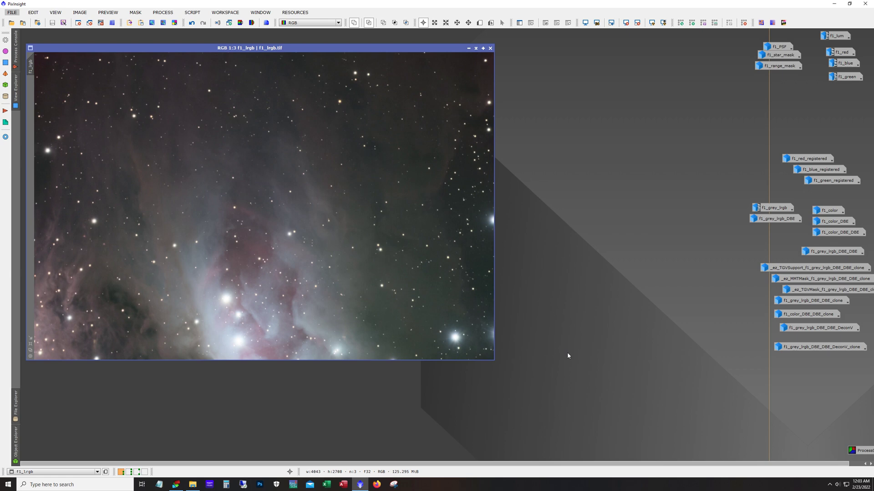
- Return to PixInsight and switch to Workspace02, which holds the f2 images
key(alt+Tab)
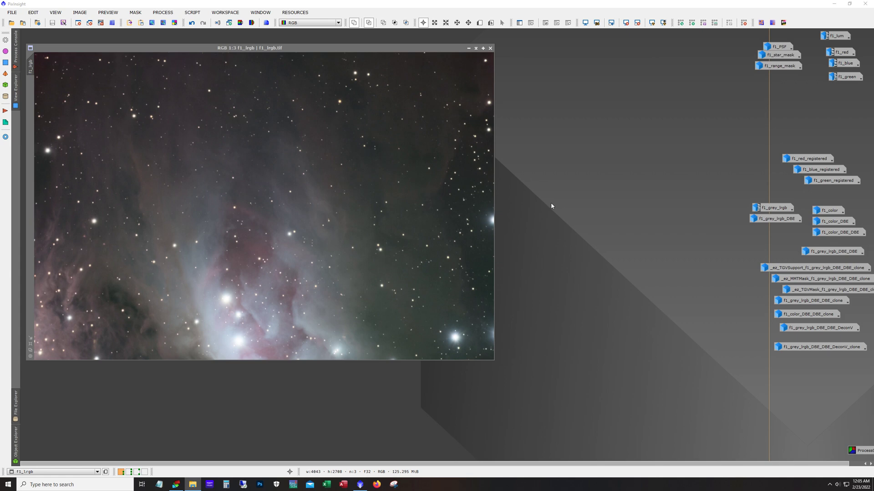
click(708, 93)
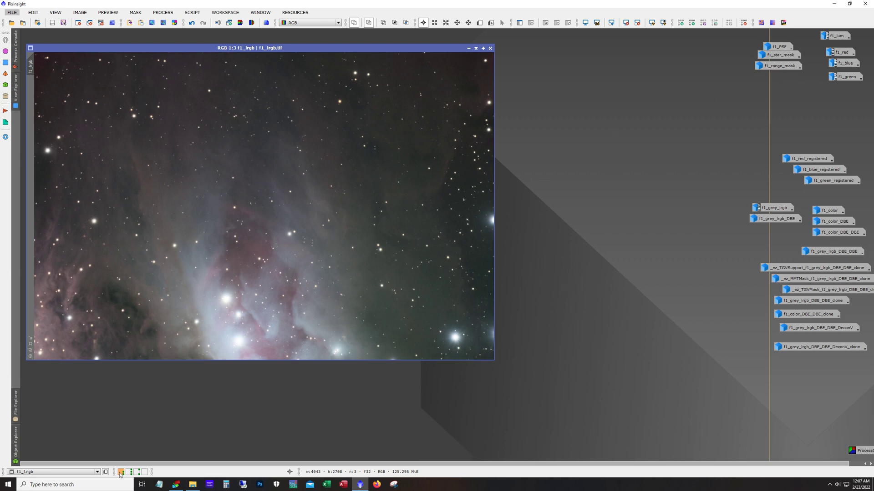
mouse_move(126, 476)
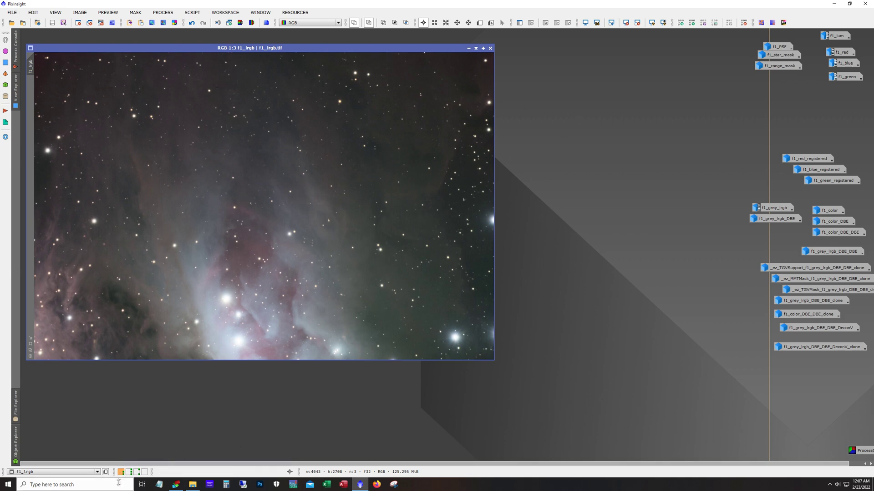
click(130, 473)
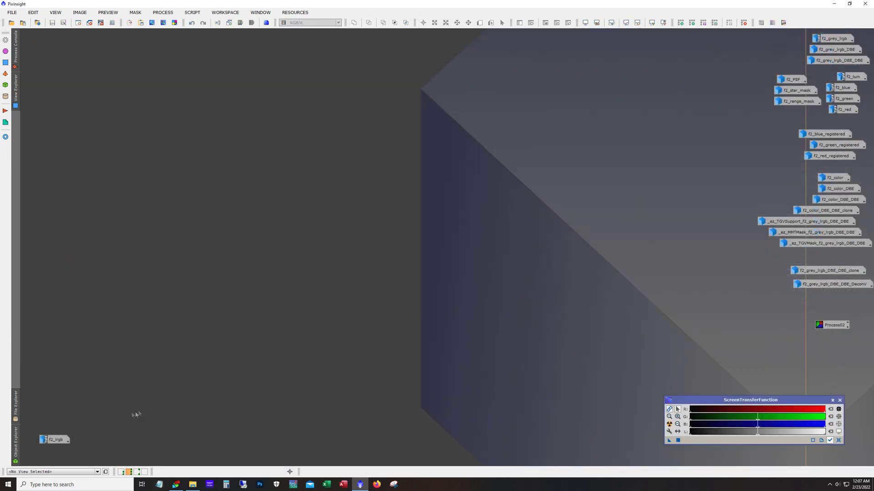
- Check the mosaic workspace, come back to Workspace02, and open f2_lum
click(136, 472)
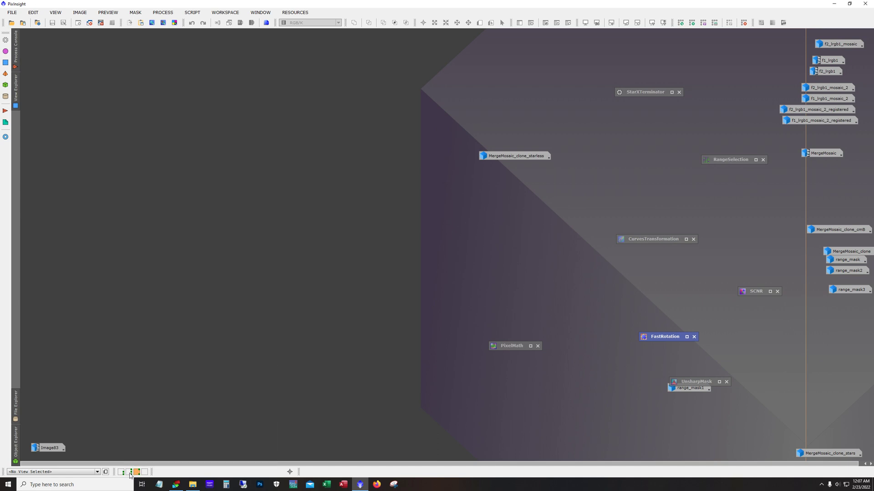
click(129, 472)
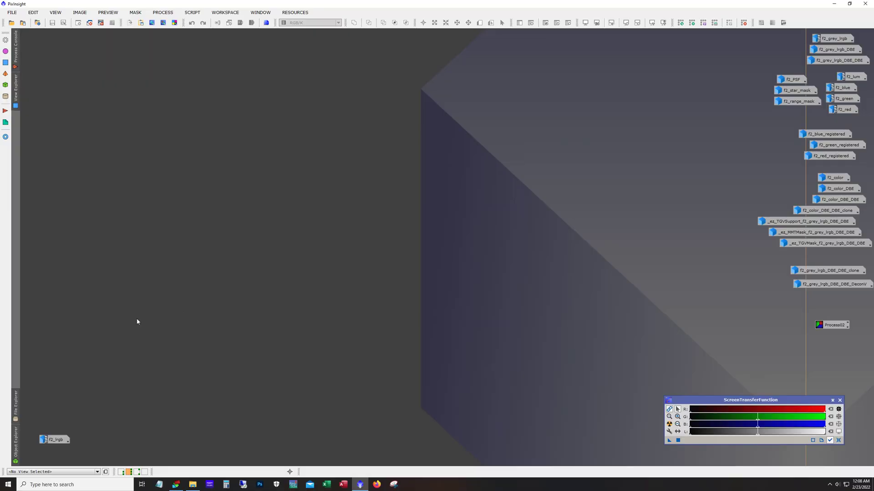
double_click(849, 79)
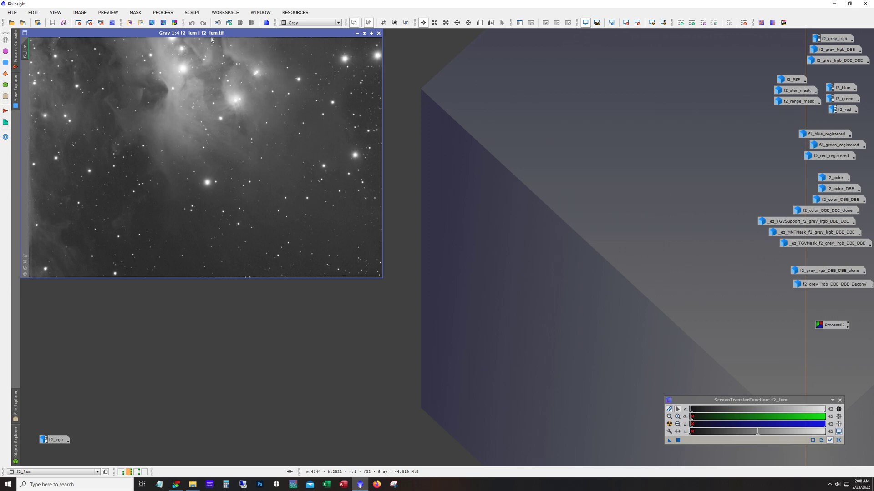
- Open f2_blue, f2_green and f2_red, and cascade them beside f2_lum
drag(211, 39, 261, 79)
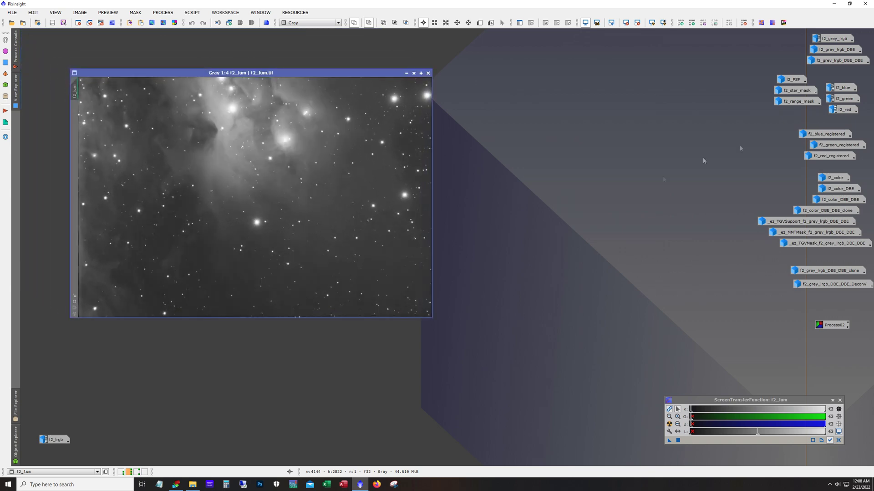
double_click(843, 88)
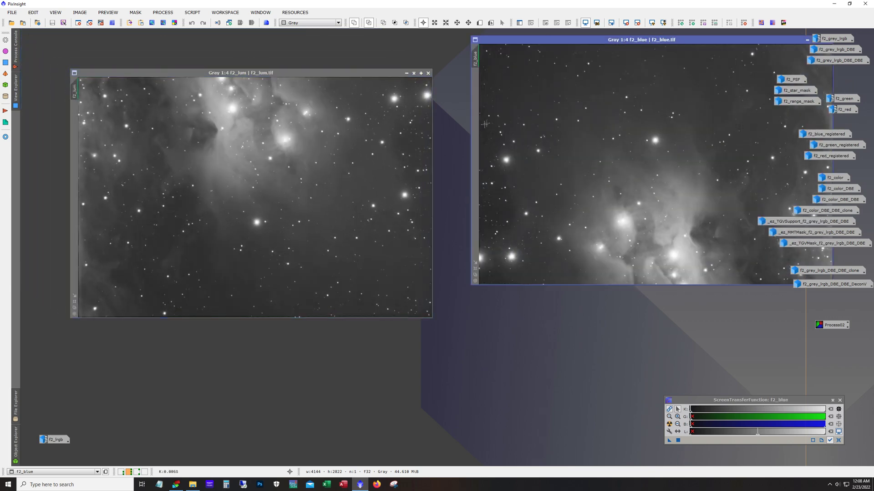
drag(549, 40, 398, 68)
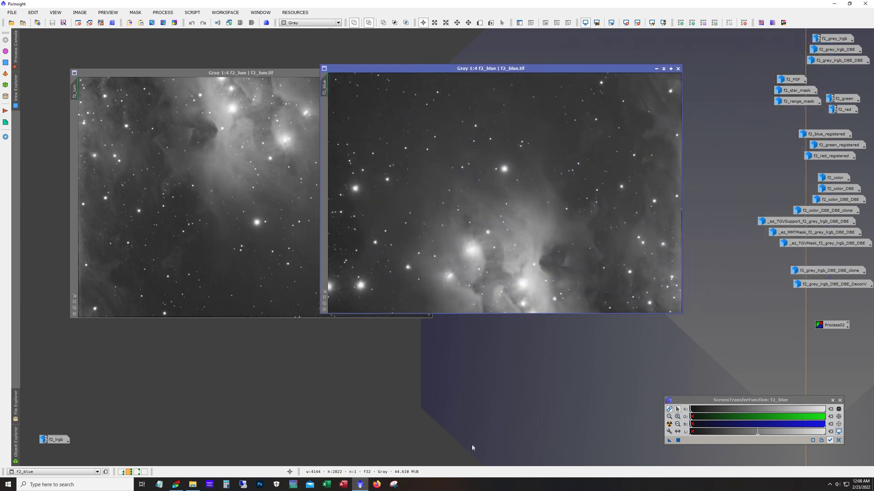
double_click(840, 99)
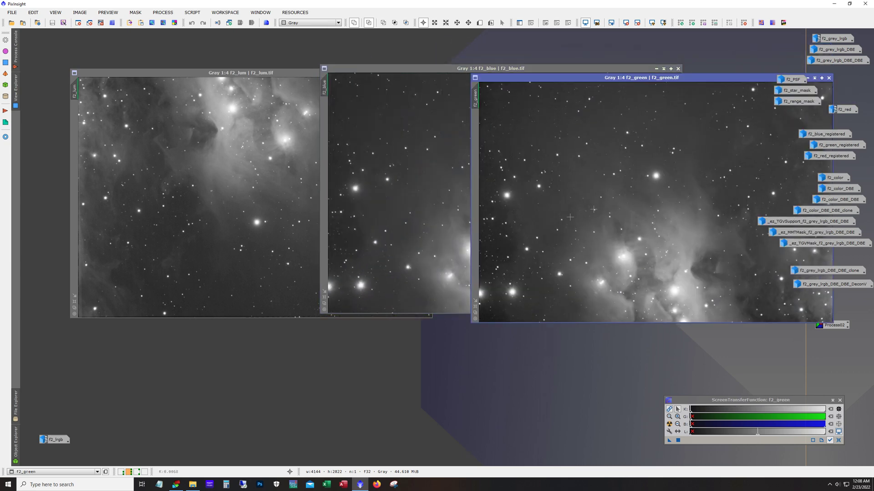
drag(635, 80, 484, 118)
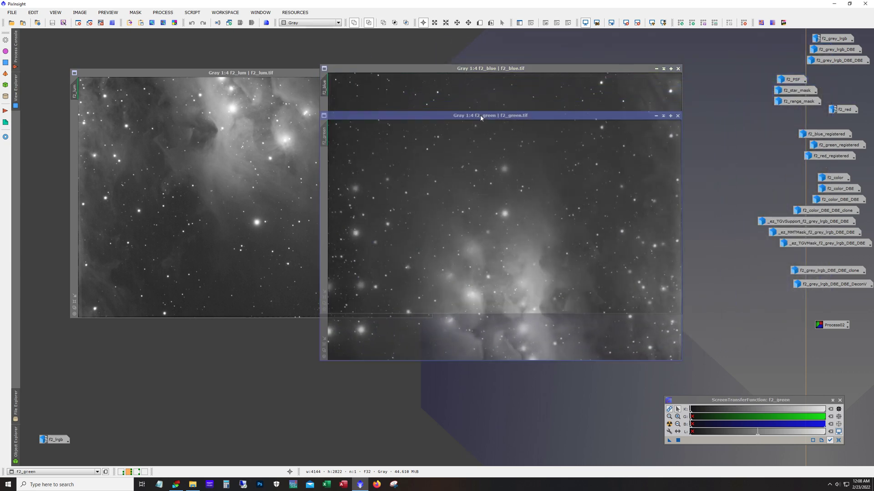
double_click(845, 109)
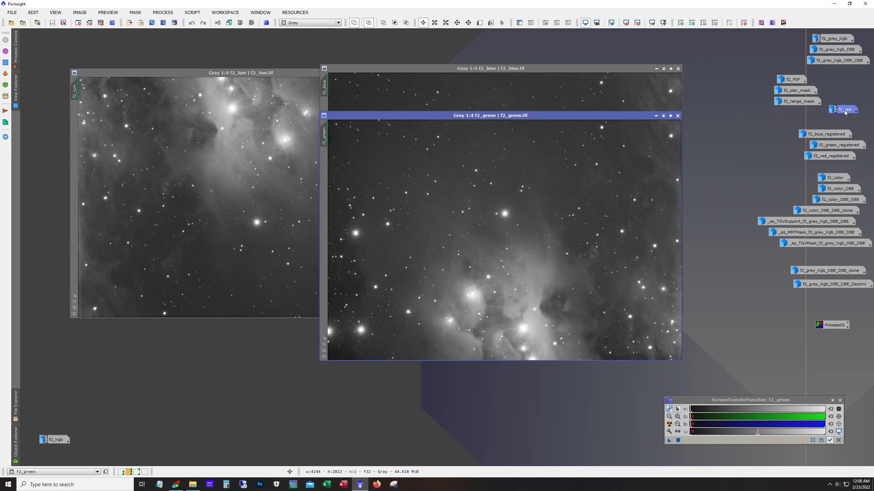
drag(629, 130, 477, 177)
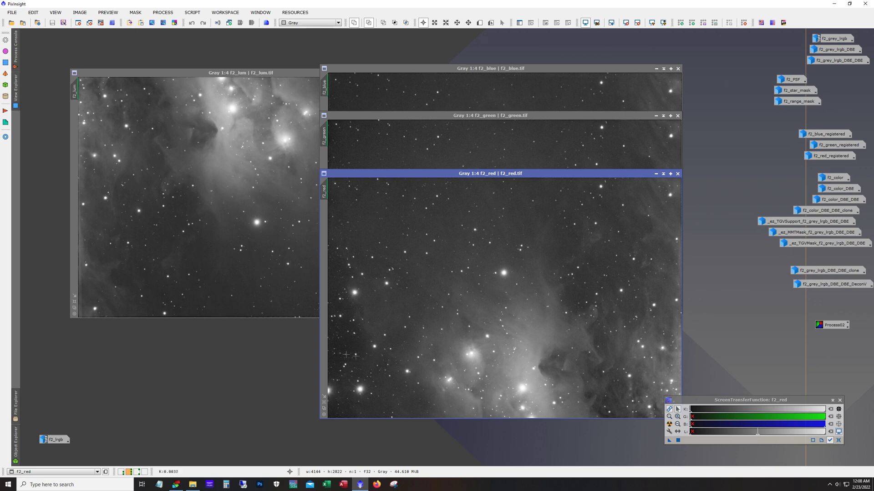
- Compare the four channel images, then iconize f2_blue, f2_green and f2_red
click(314, 73)
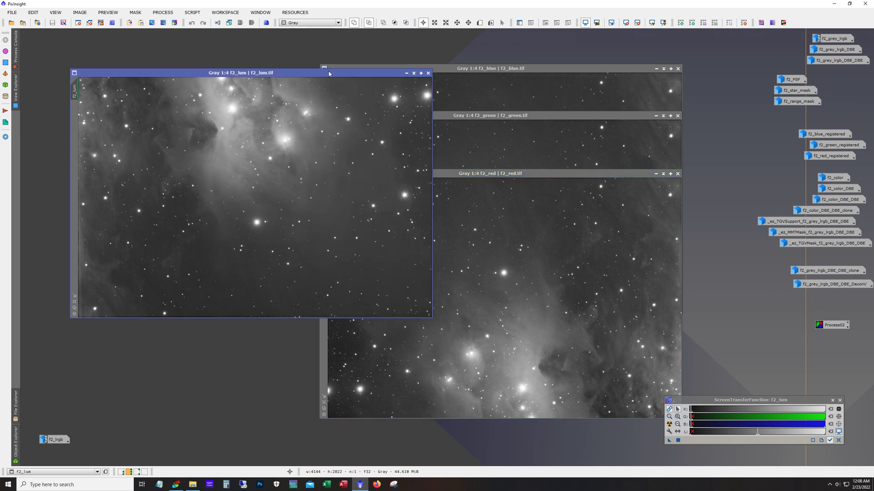
drag(324, 73, 295, 70)
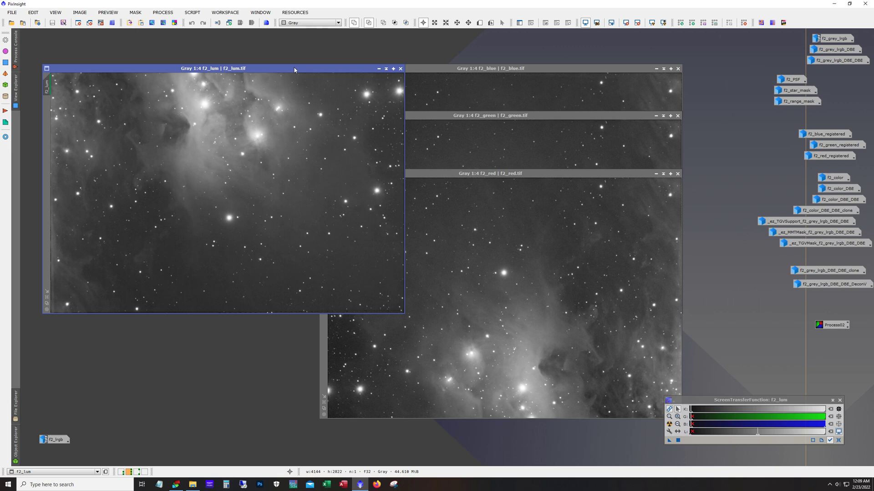
click(603, 203)
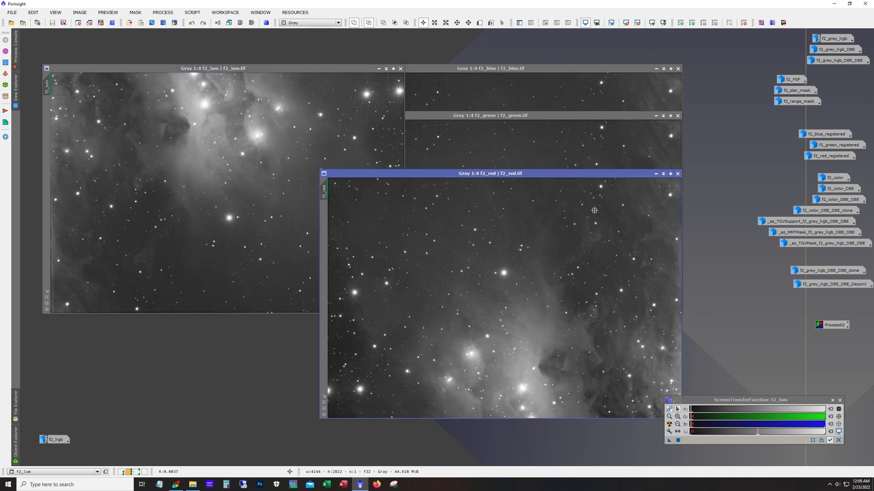
click(531, 153)
click(522, 86)
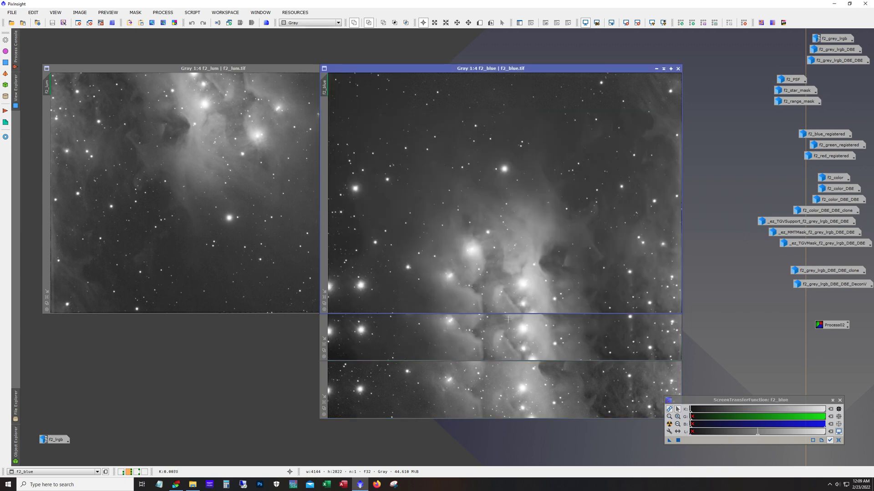
click(501, 373)
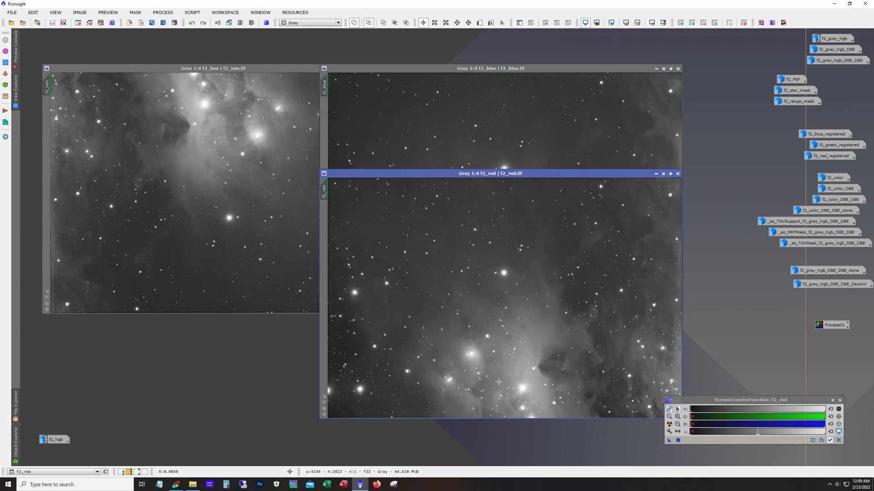
click(656, 68)
click(656, 115)
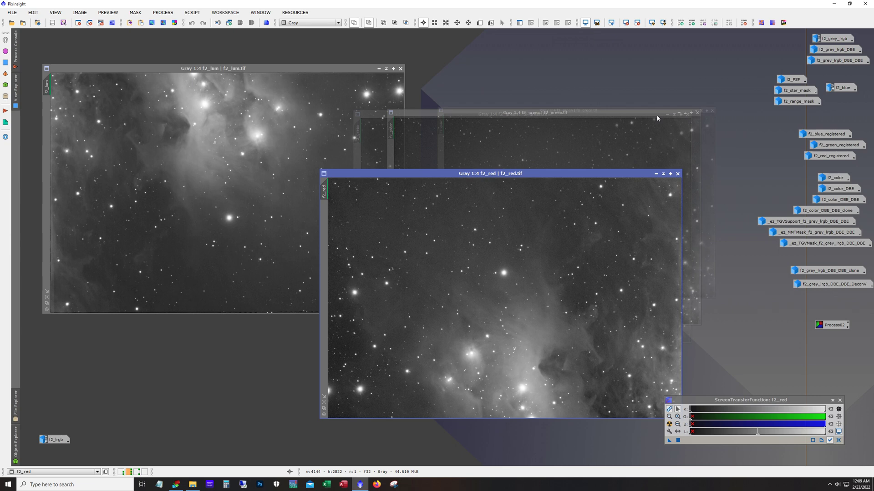
click(655, 173)
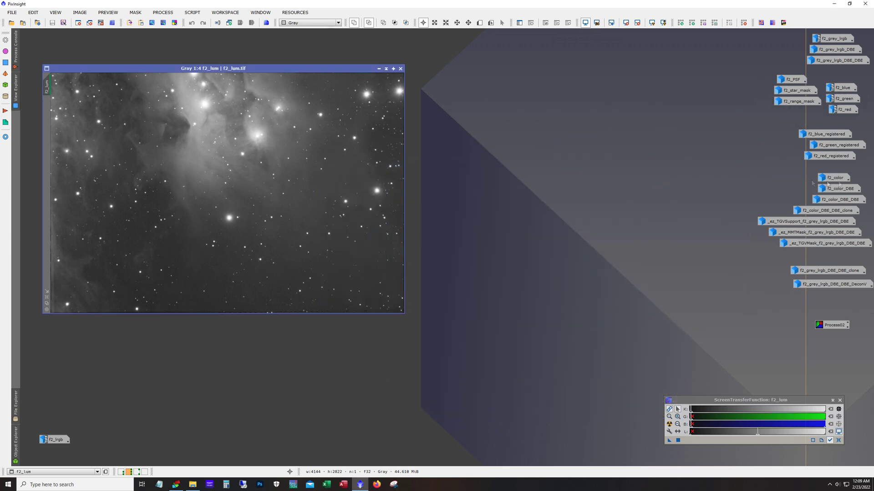
double_click(833, 178)
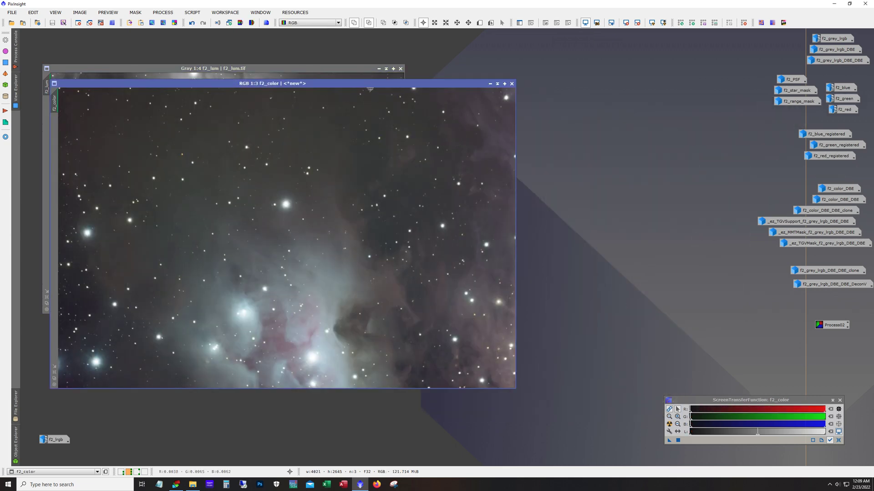
drag(415, 83, 541, 57)
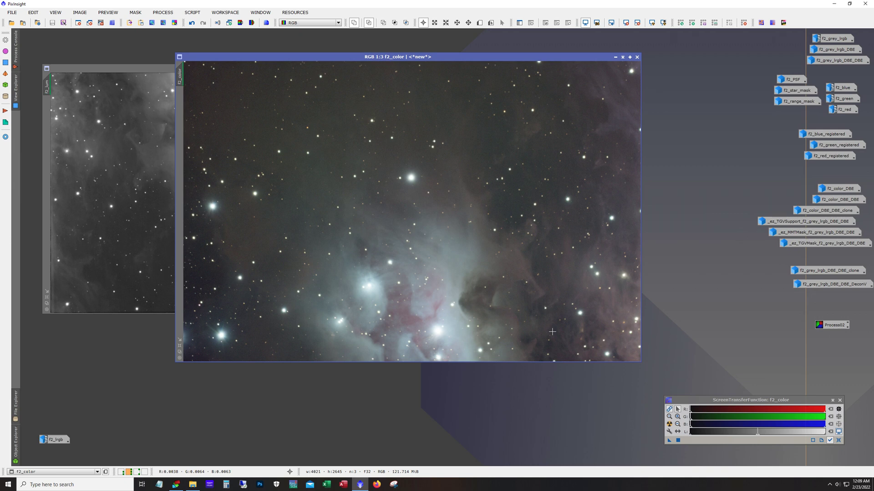
click(615, 57)
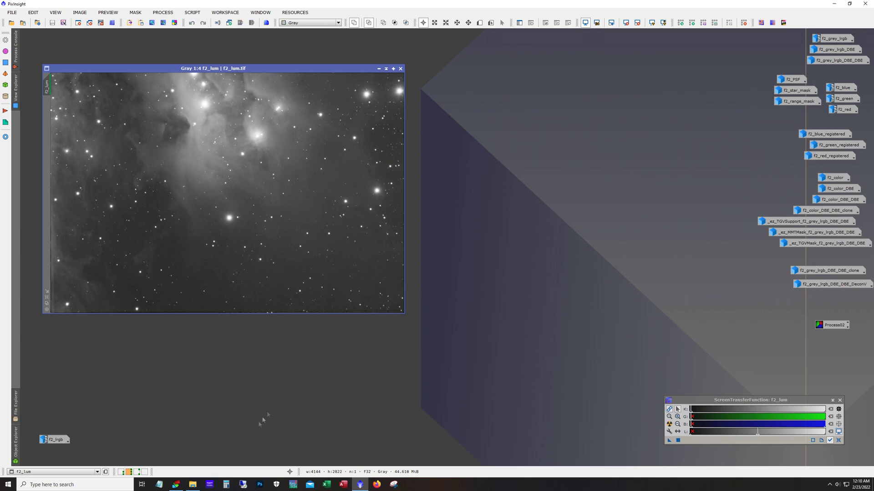
click(176, 484)
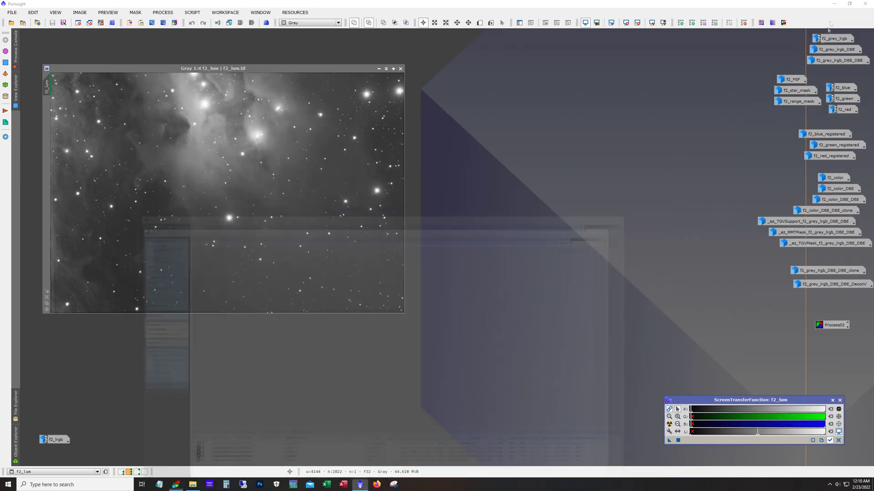
click(834, 16)
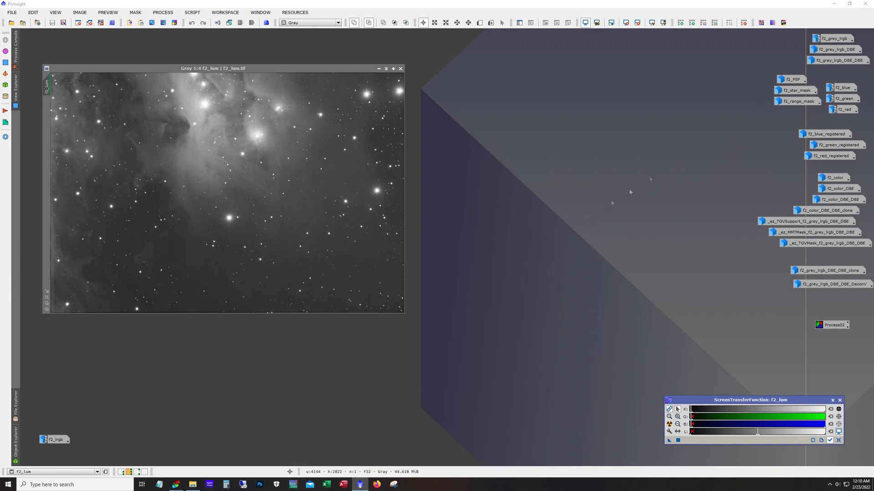
- Open f2_grey_lrgb beside f2_lum and shrink its window
double_click(829, 39)
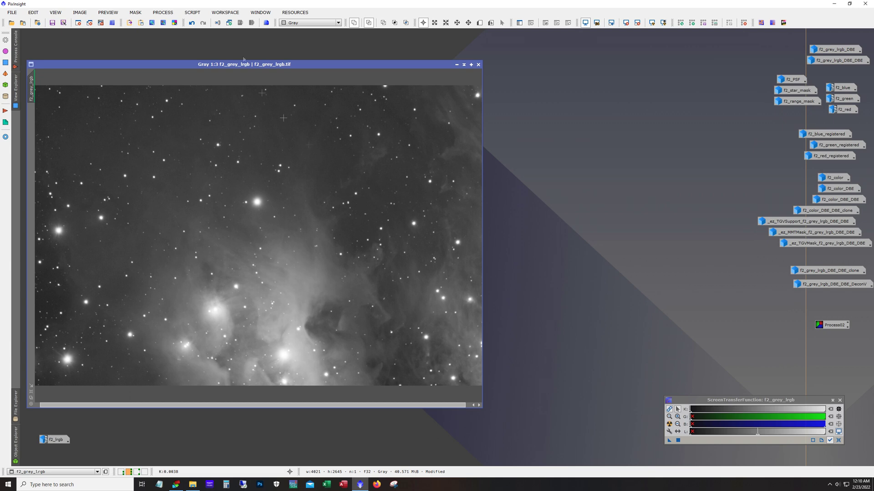
drag(253, 66, 454, 67)
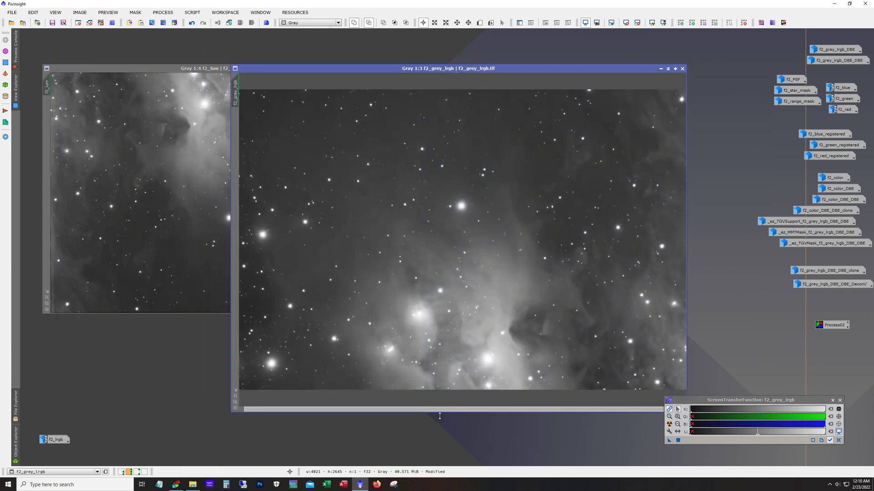
drag(438, 416, 438, 314)
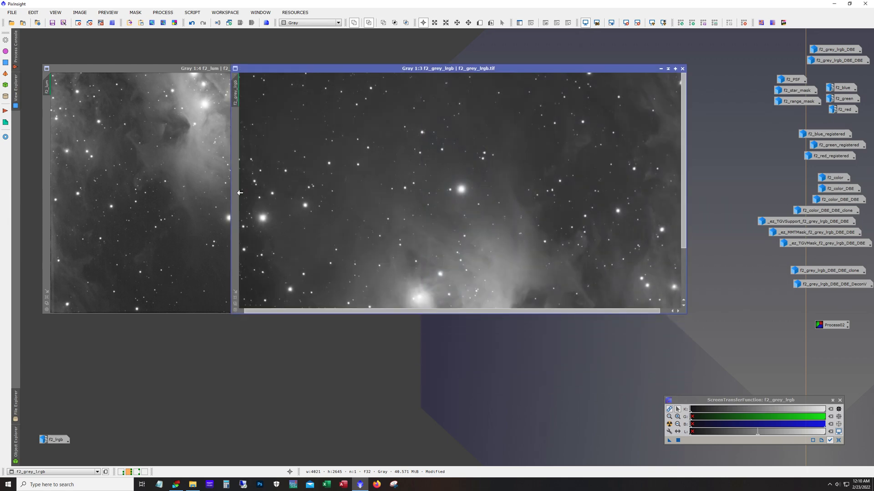
drag(233, 191, 363, 181)
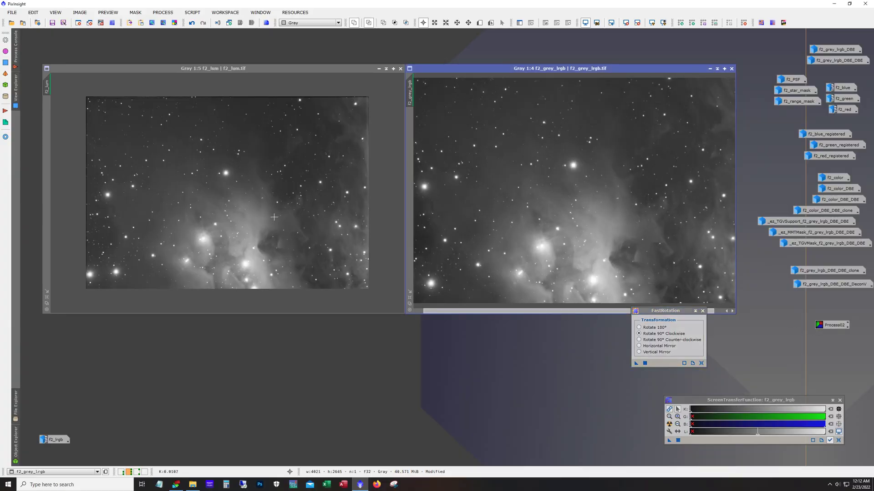
- Zoom and align f2_lum and f2_grey_lrgb to compare their detail side by side
scroll(274, 217, up, 1)
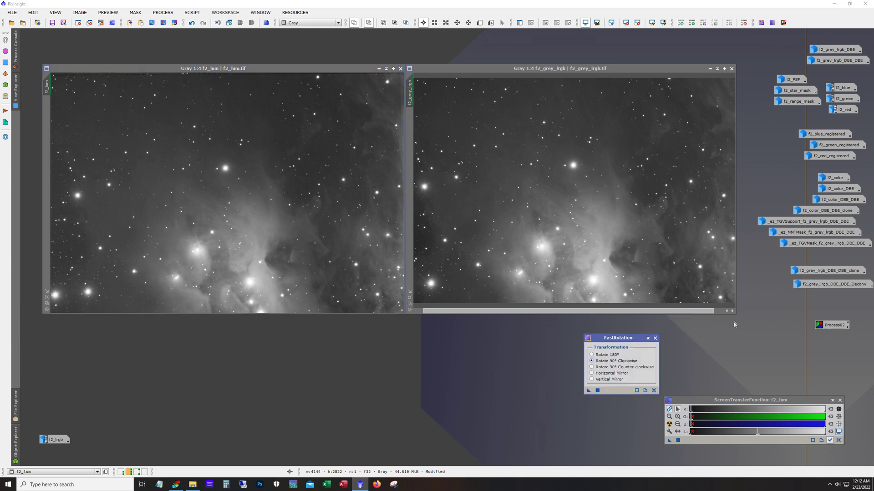
drag(738, 319, 757, 313)
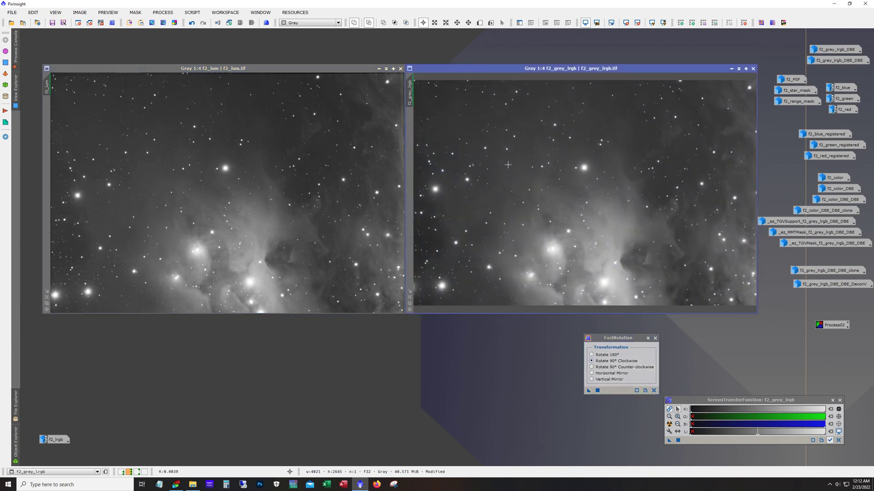
scroll(508, 165, up, 2)
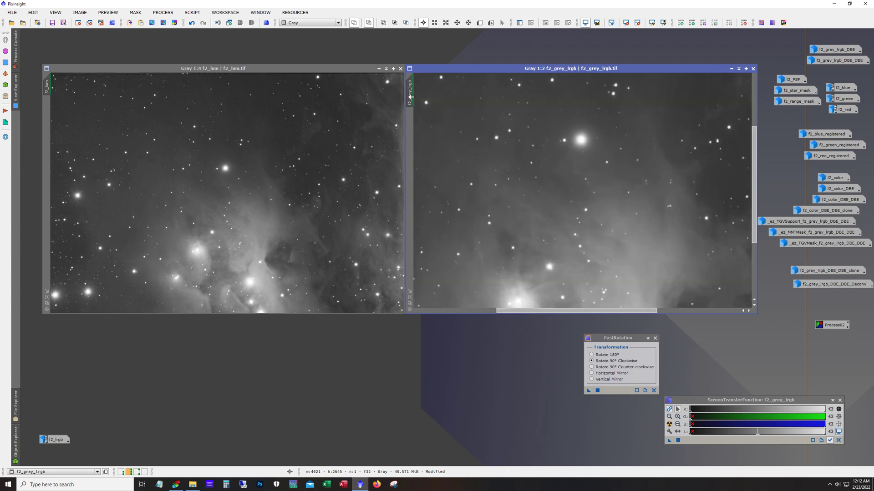
scroll(227, 182, up, 2)
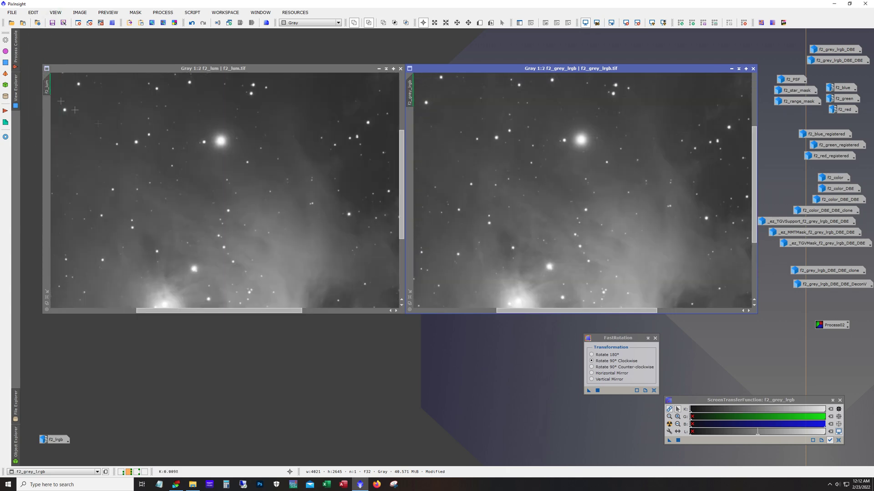
drag(399, 203, 401, 260)
drag(754, 235, 755, 287)
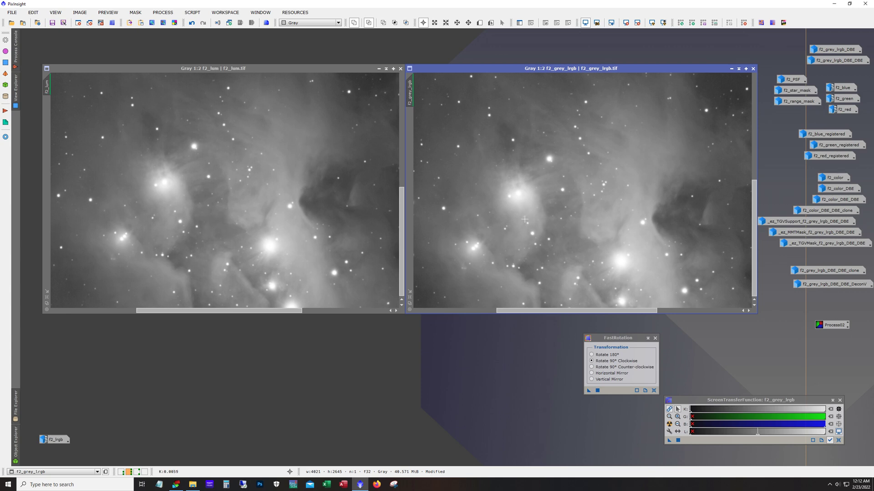
scroll(525, 219, up, 2)
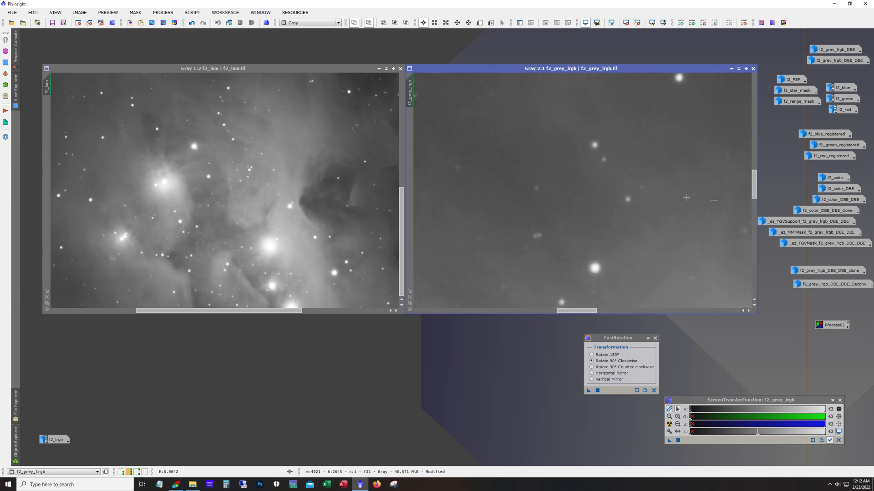
drag(411, 93, 47, 90)
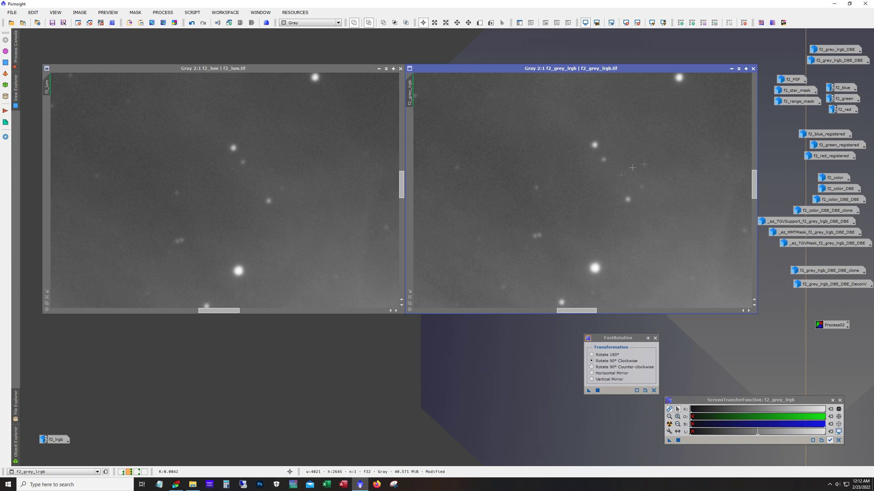
drag(402, 184, 402, 283)
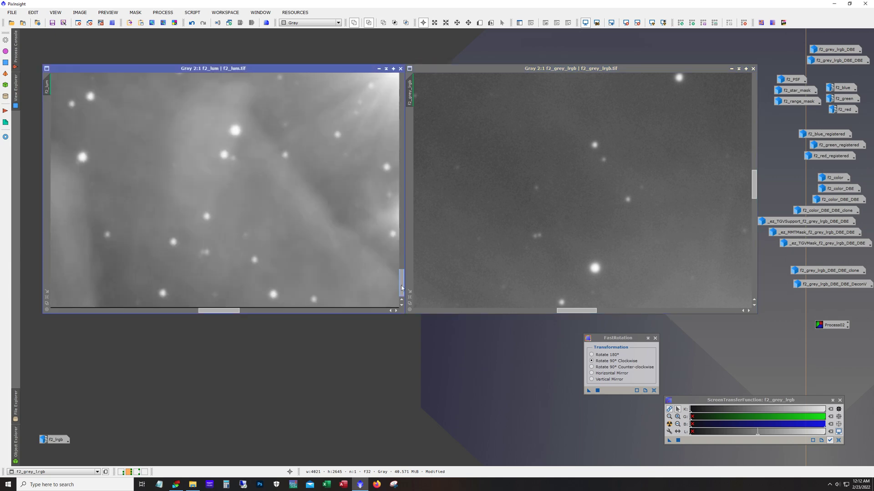
drag(754, 184, 763, 482)
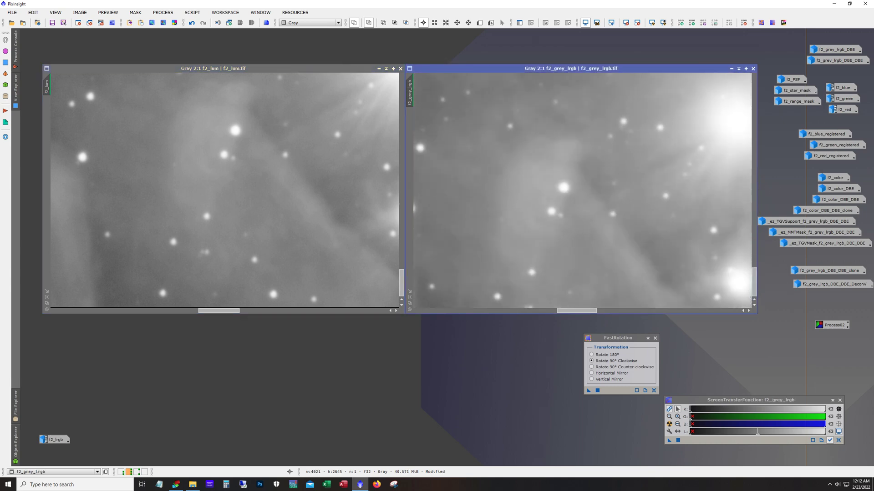
drag(218, 311, 249, 311)
drag(563, 310, 585, 317)
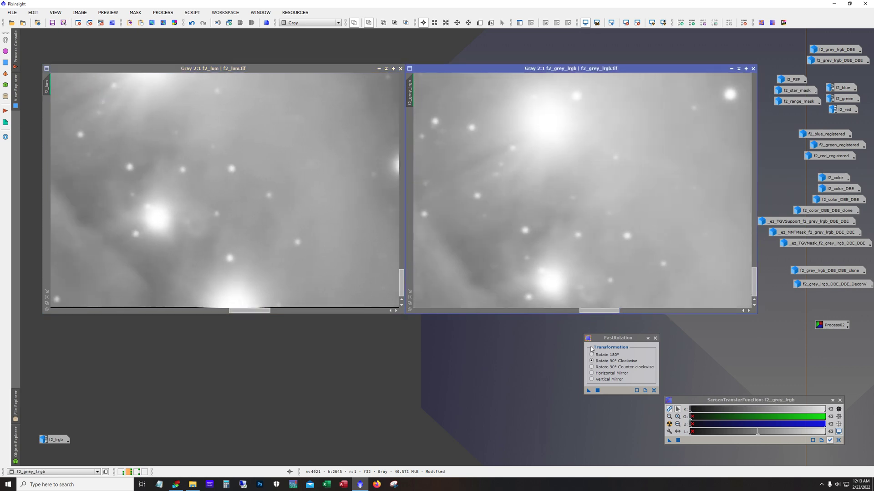
- Iconize f2_lum and f2_grey_lrgb, glance at f2_color_DBE_DBE, then open its clone
click(379, 68)
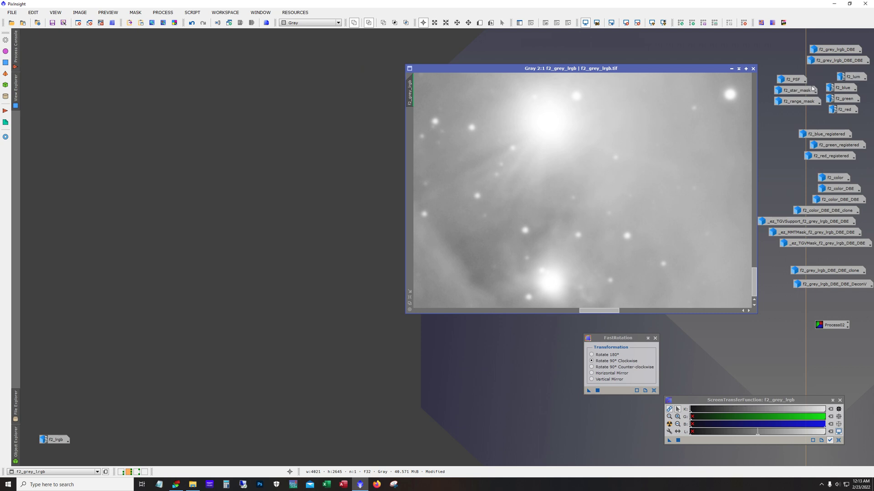
click(731, 68)
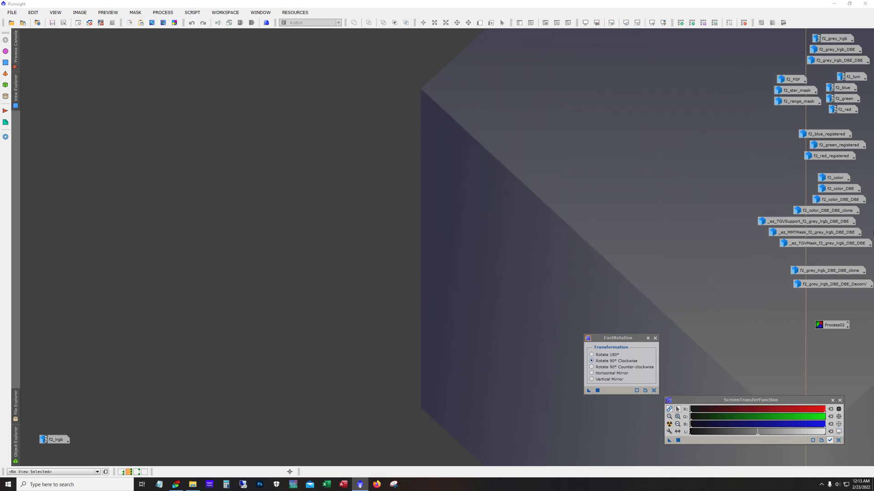
double_click(836, 199)
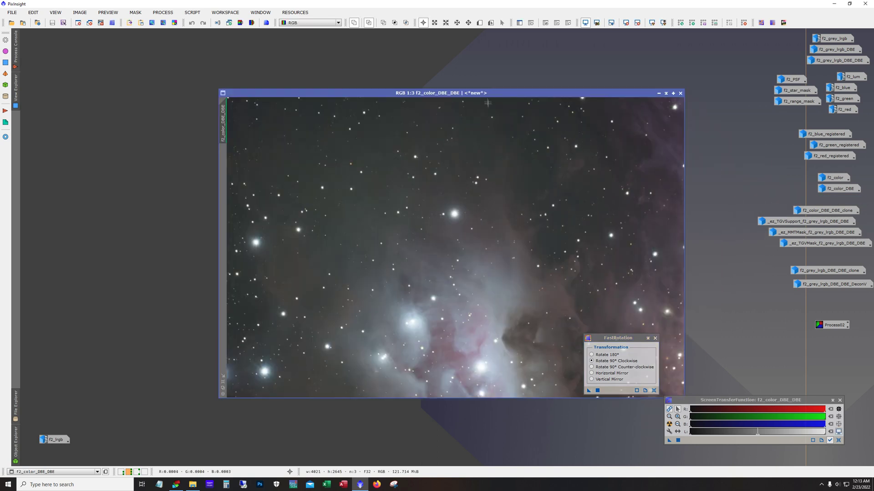
drag(433, 90, 312, 62)
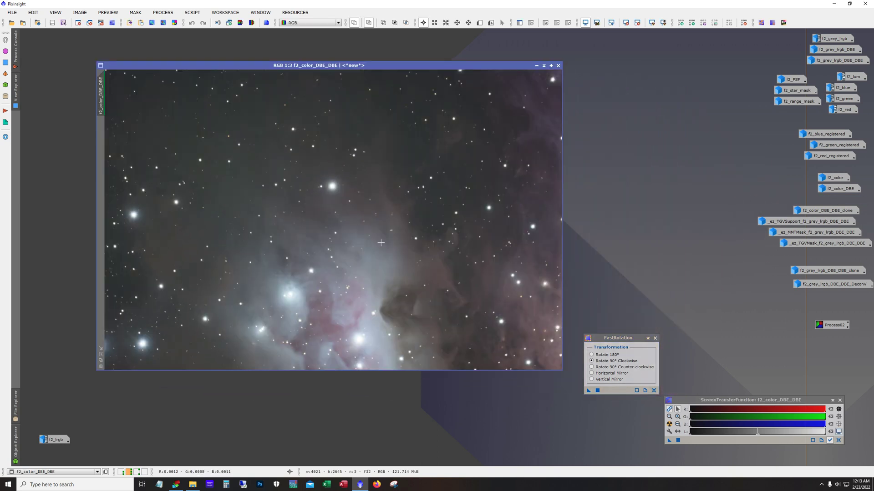
click(536, 66)
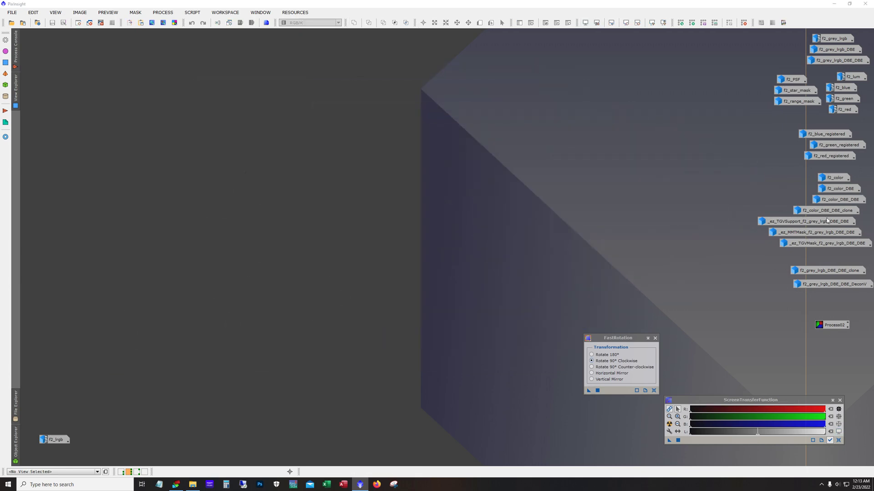
double_click(828, 210)
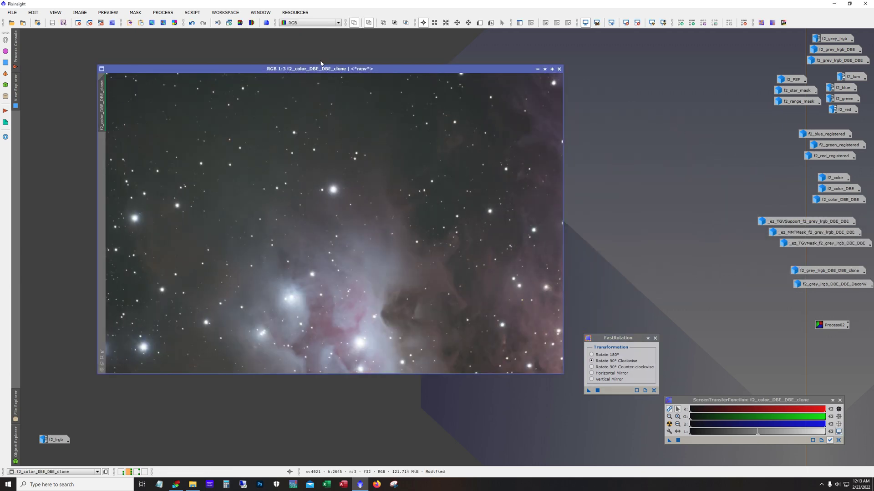
- Compare the clone with undo/redo and view BackgroundNeutralization without applying it
click(192, 24)
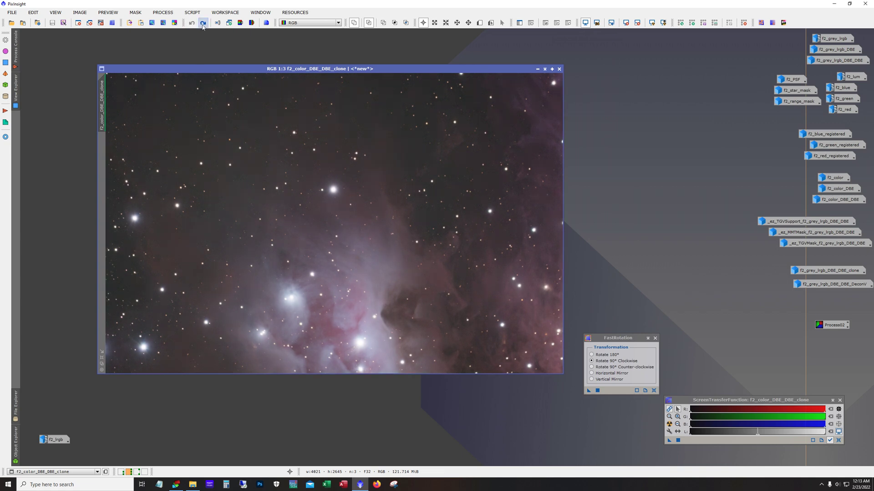
click(203, 23)
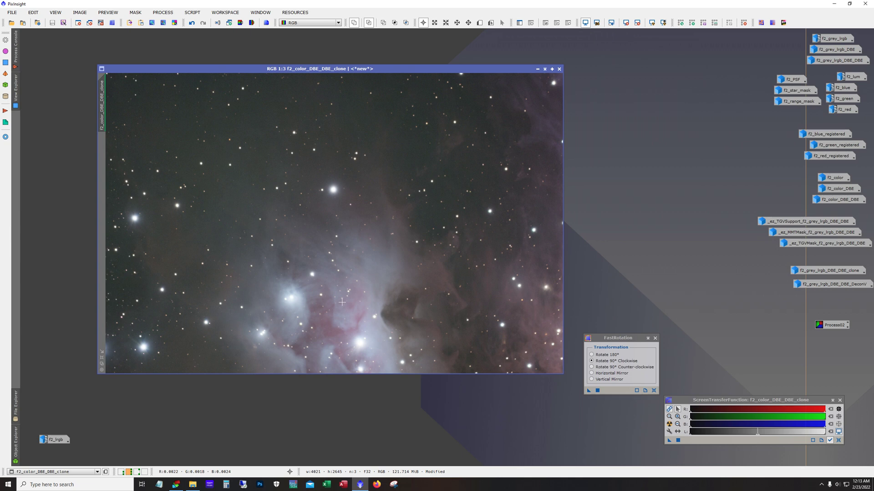
click(164, 13)
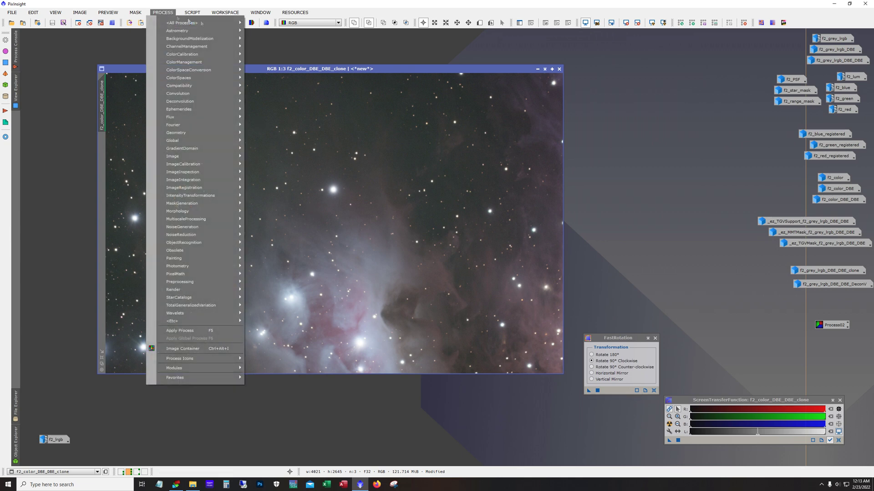
mouse_move(207, 53)
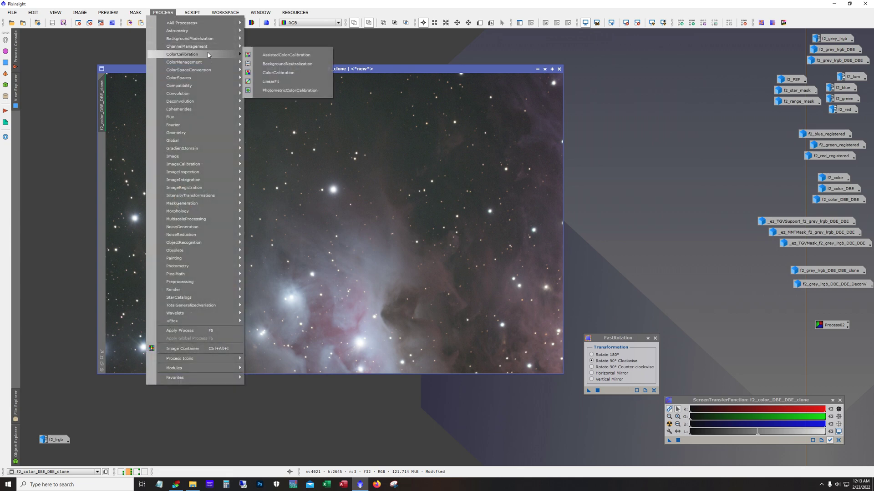
click(277, 68)
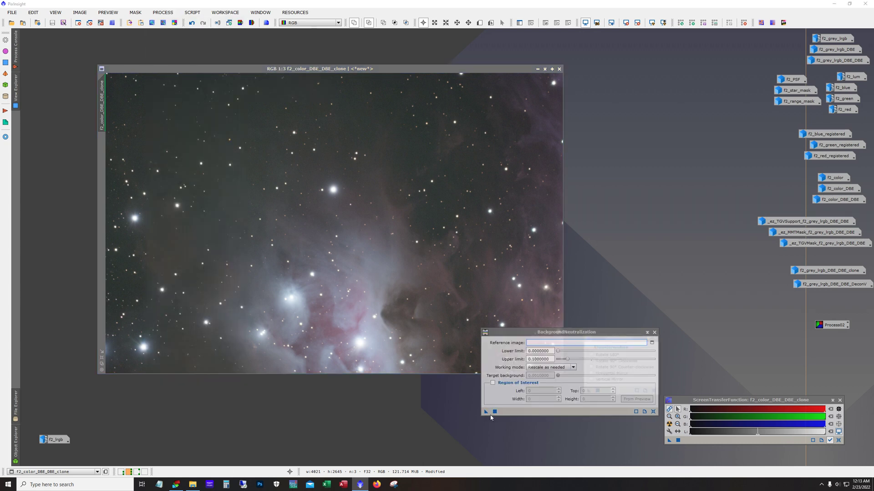
mouse_move(486, 412)
mouse_down()
mouse_move(470, 398)
mouse_move(497, 419)
mouse_up()
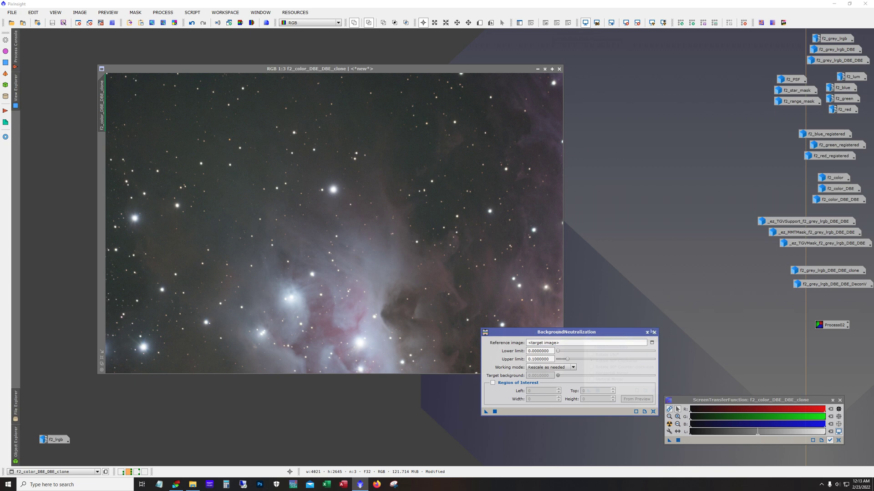
click(654, 332)
- Refocus the clone image and iconize f2_color_DBE_DBE_clone with Ctrl+M
click(163, 12)
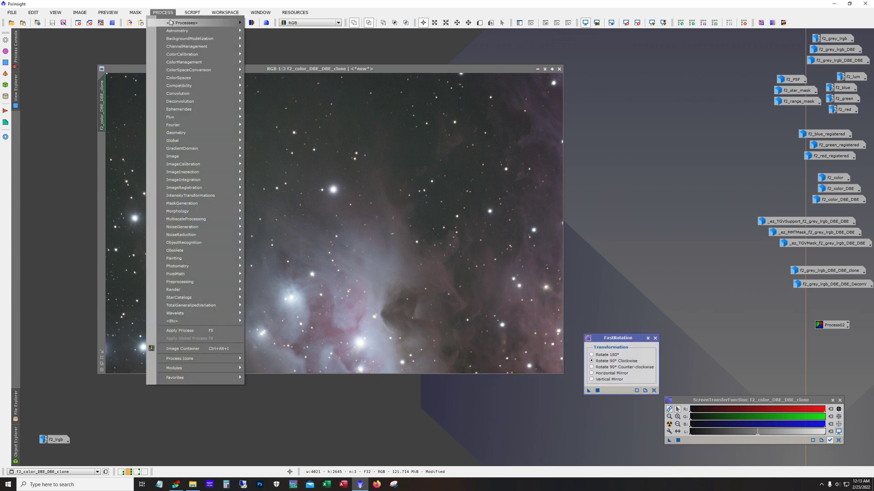
click(345, 110)
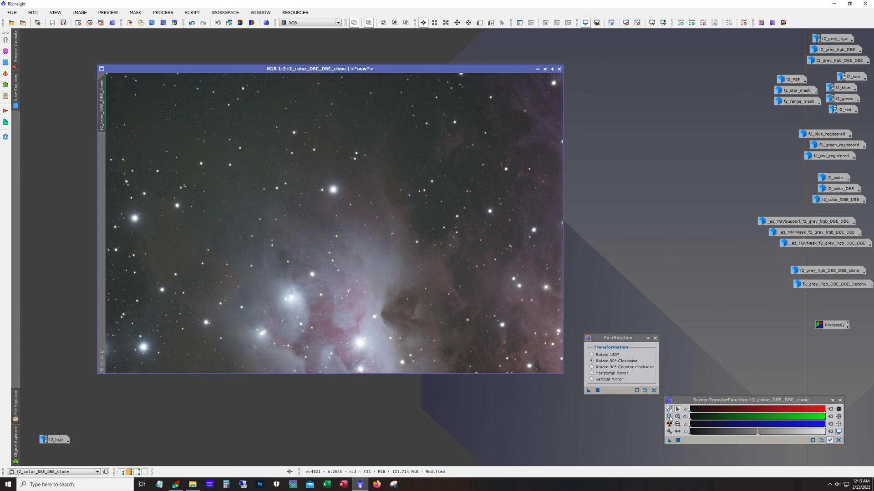
click(669, 411)
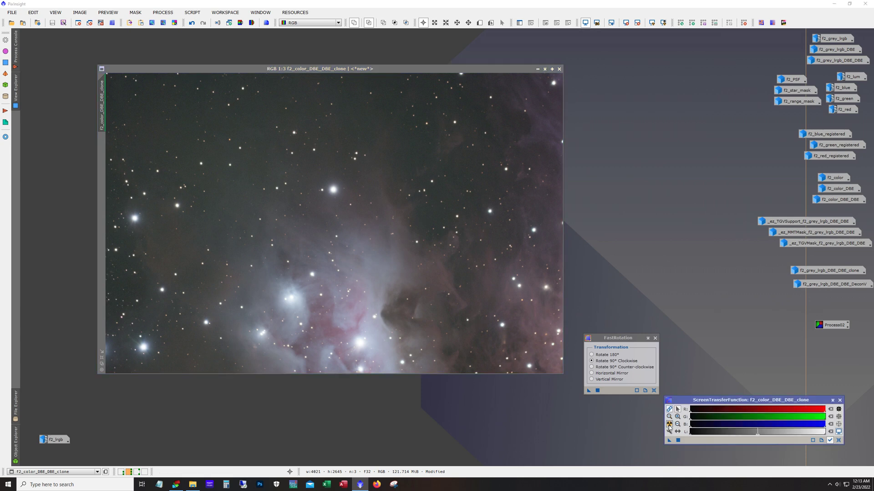
click(367, 433)
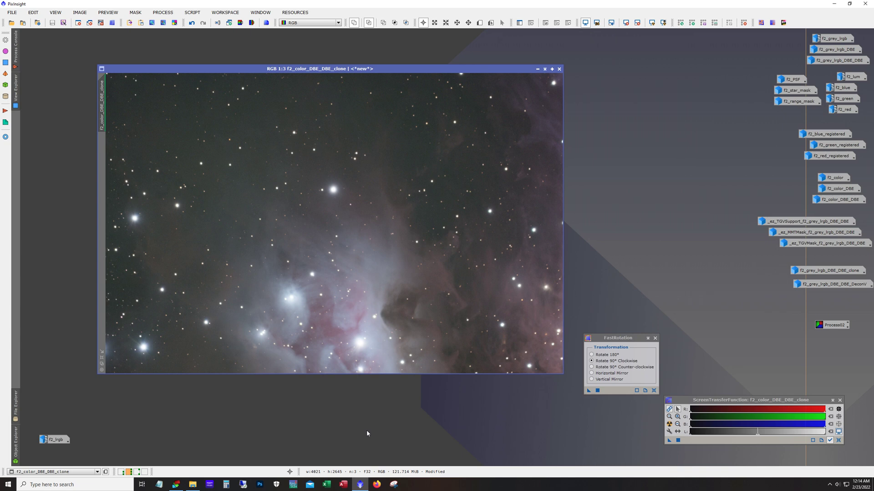
key(ctrl+m)
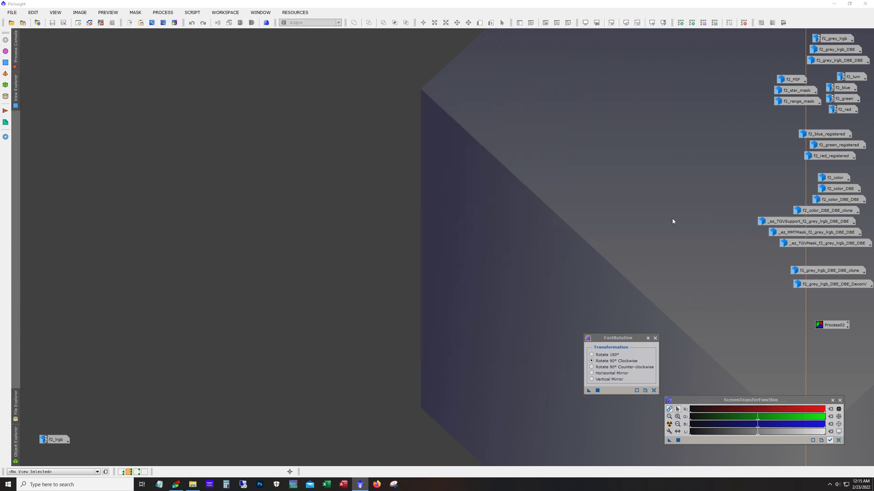
- Glance at f2_grey_lrgb_DBE_DBE, iconize it, and open its masked clone
double_click(835, 60)
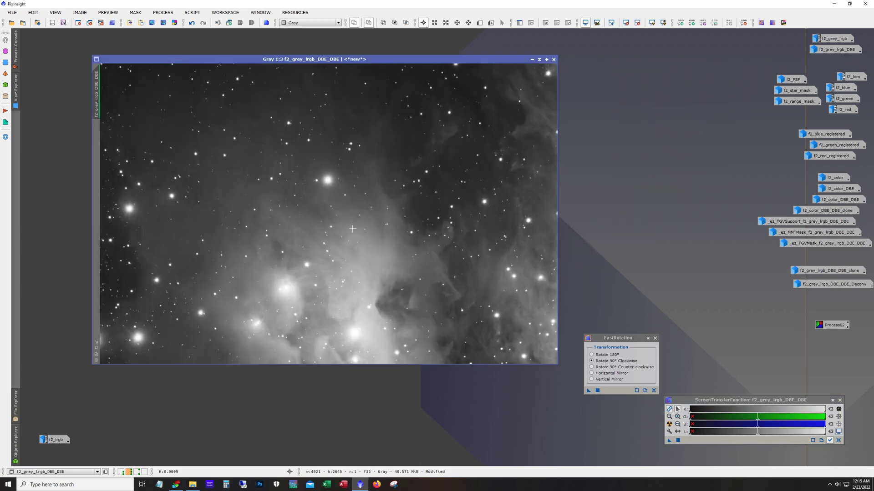
click(531, 59)
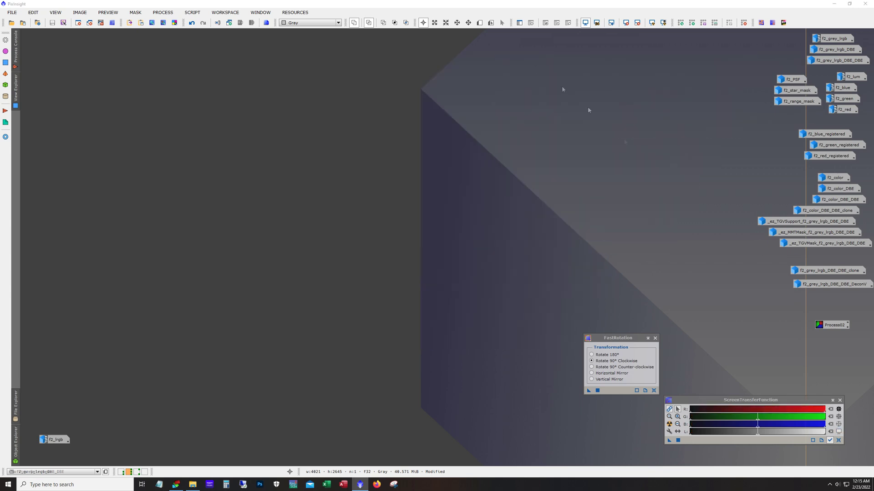
double_click(829, 270)
drag(249, 82, 337, 62)
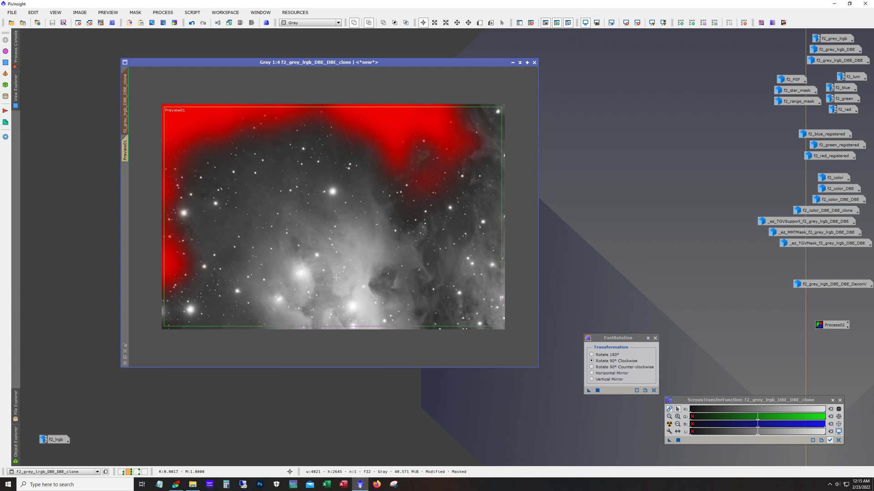
- Zoom in and pan around the masked clone, then zoom back out to 1:5
scroll(334, 273, up, 3)
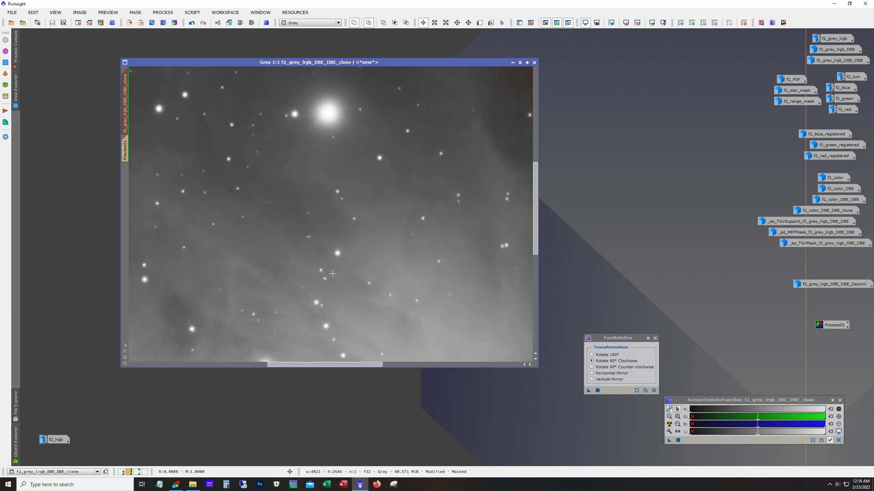
drag(535, 210, 535, 288)
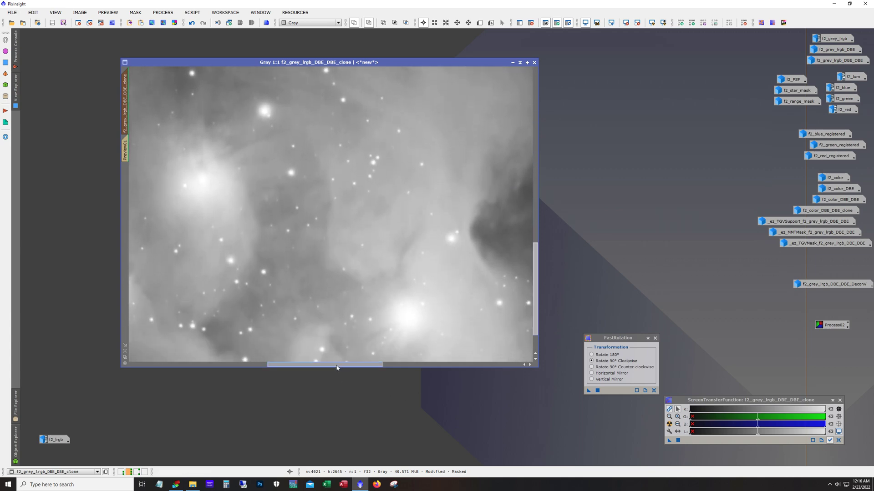
drag(339, 367, 465, 372)
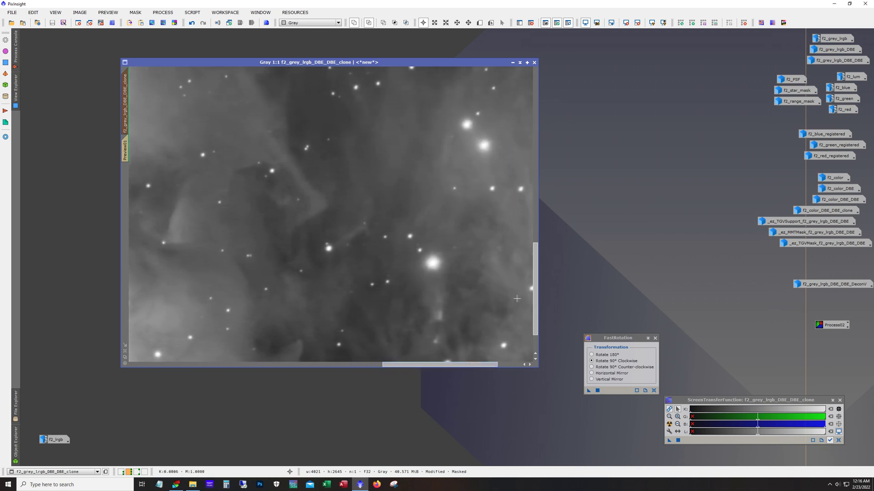
drag(535, 328, 538, 344)
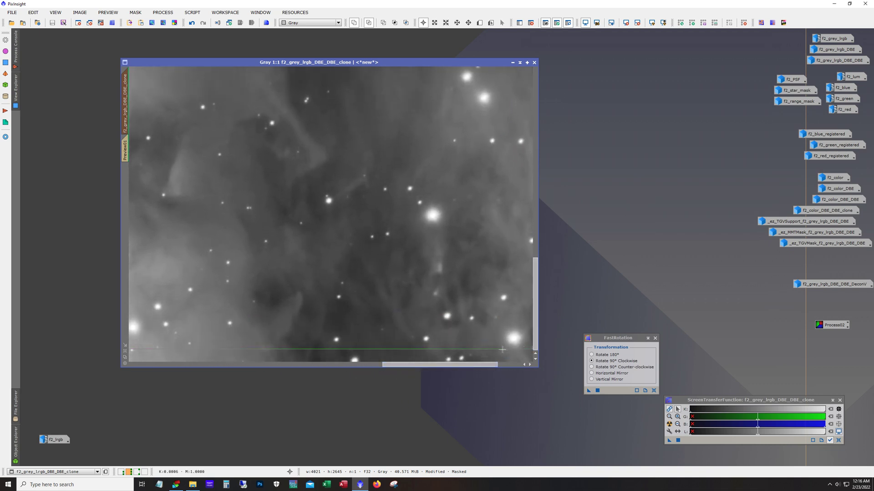
scroll(434, 217, up, 1)
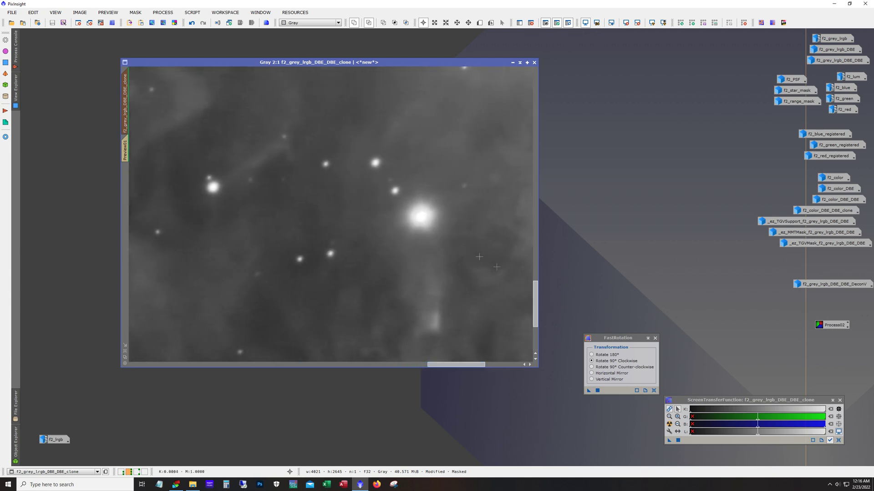
drag(535, 288, 535, 250)
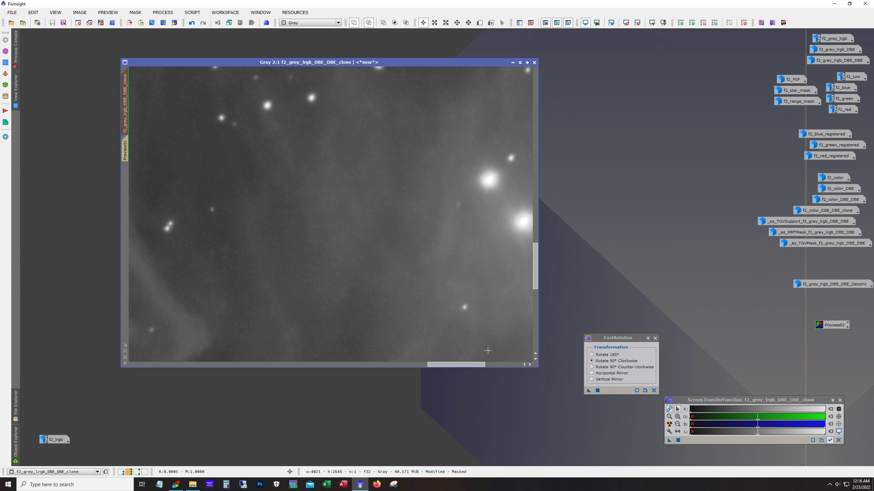
drag(475, 364, 313, 362)
scroll(379, 315, down, 5)
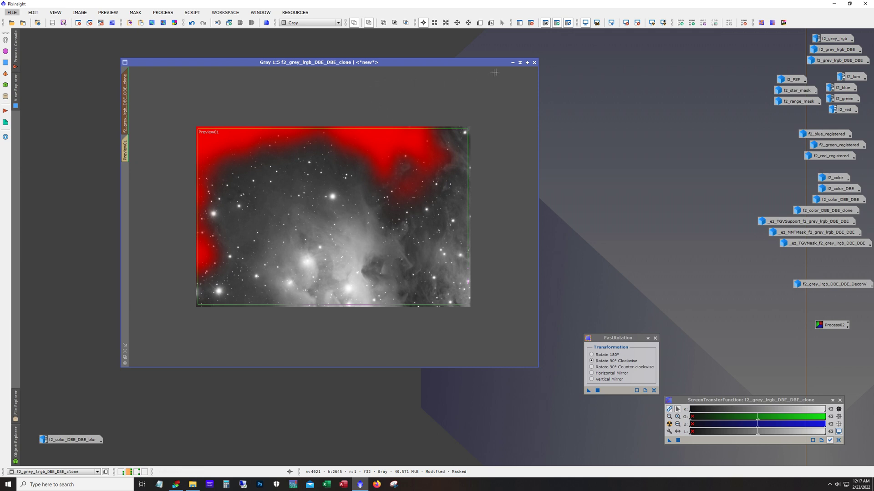
- Iconize the masked clone, inspect and iconize the DeconV image, then open f2_color_DBE_DBE_blur
click(513, 63)
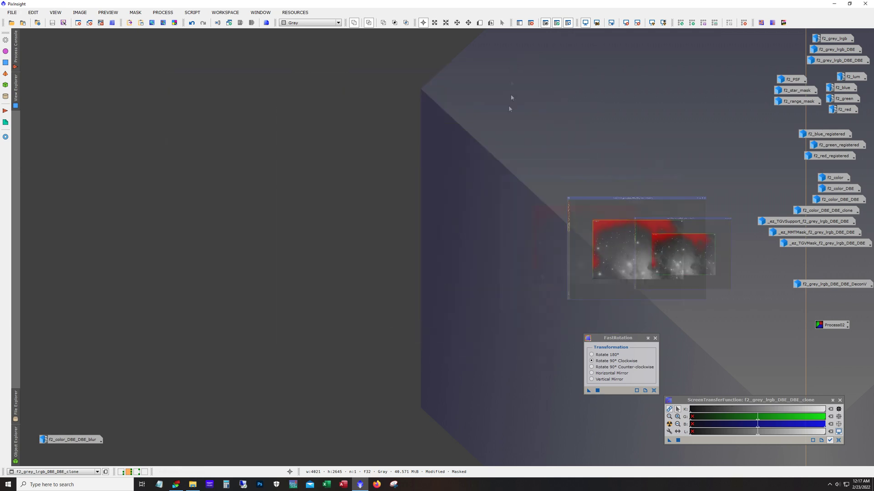
double_click(819, 284)
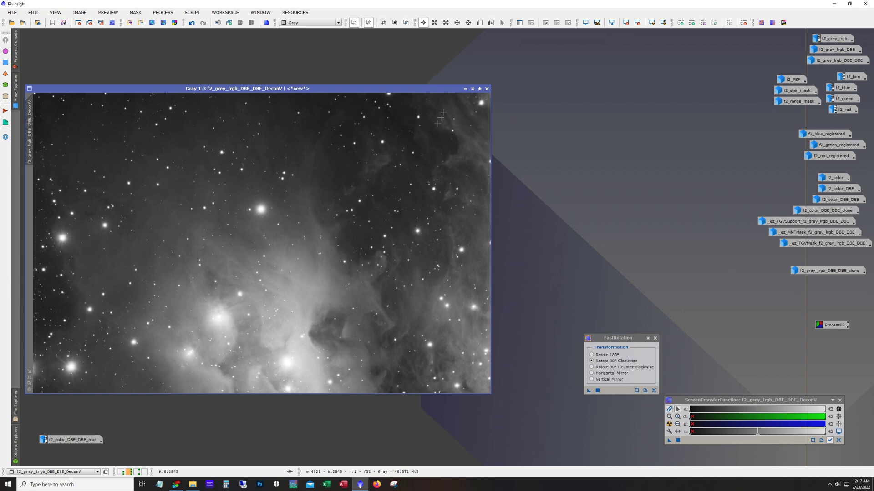
click(464, 90)
double_click(70, 441)
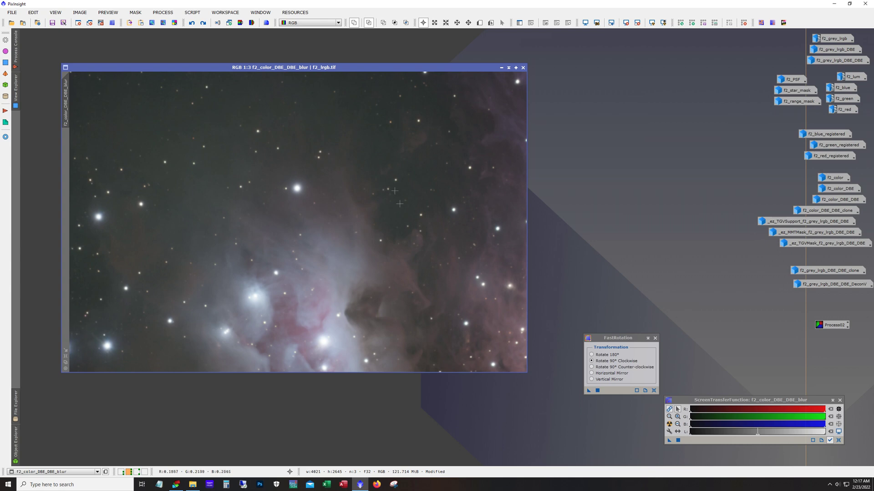
- Look at MultiscaleMedianTransform, redo the last step on f2_color_DBE_DBE_blur, then iconize it
click(159, 13)
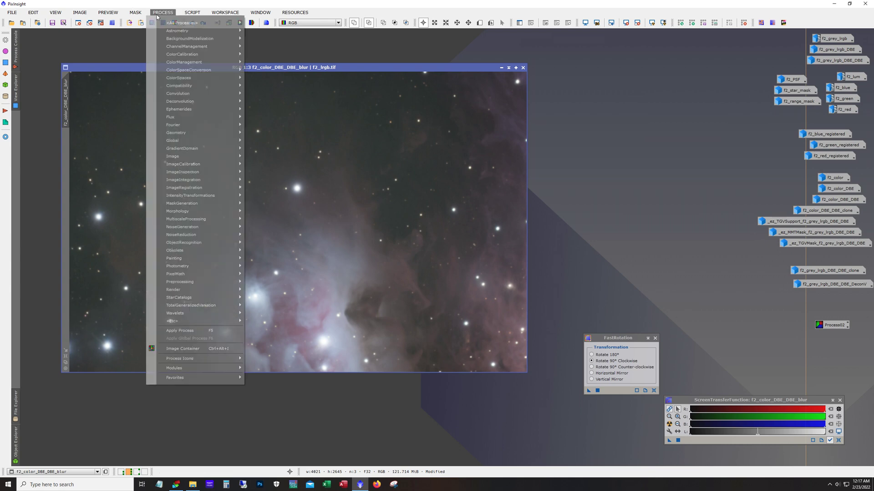
mouse_move(214, 223)
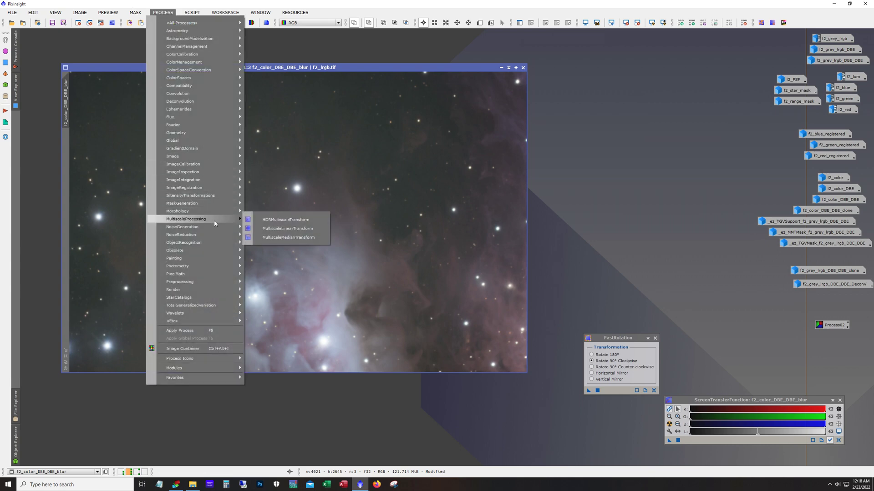
click(293, 237)
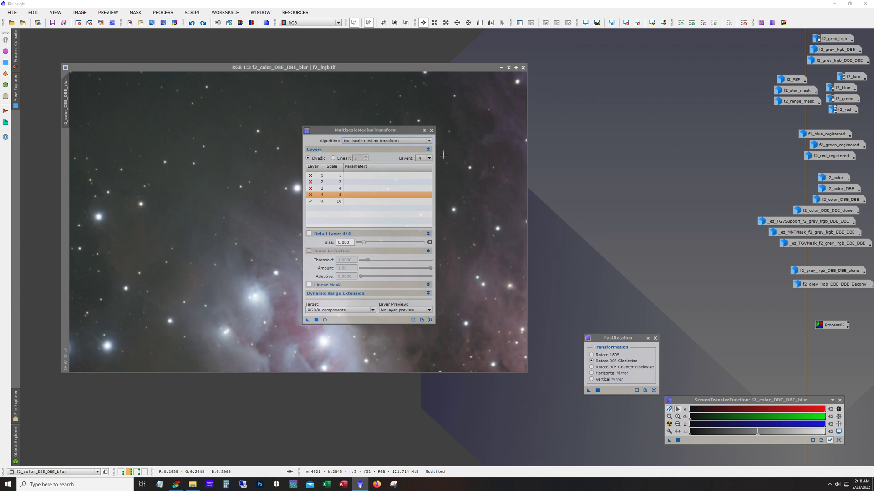
click(432, 130)
click(203, 23)
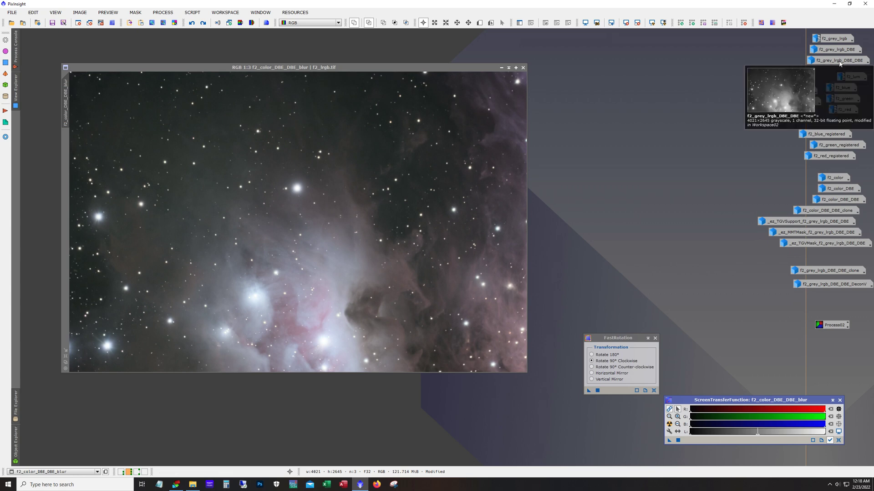
click(501, 68)
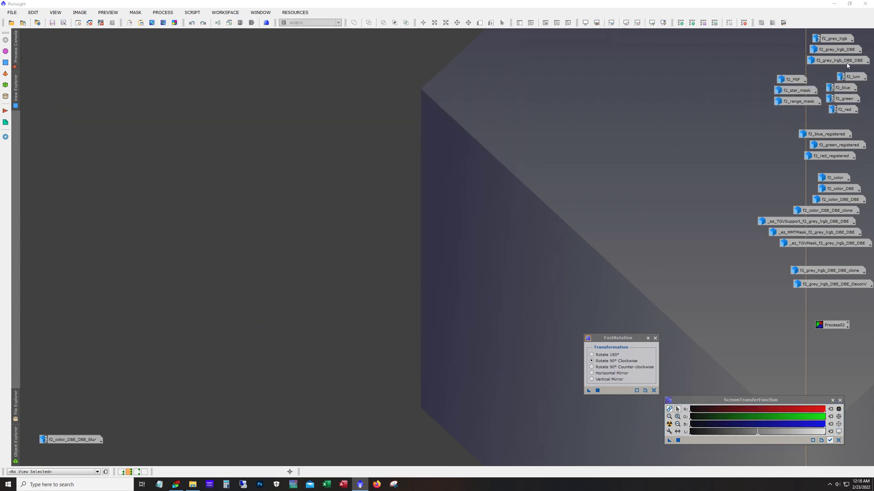
- Open f2_grey_lrgb_DBE_DBE and review EZ Denoise's MMT and TGV settings without running it
mouse_move(847, 65)
double_click(845, 60)
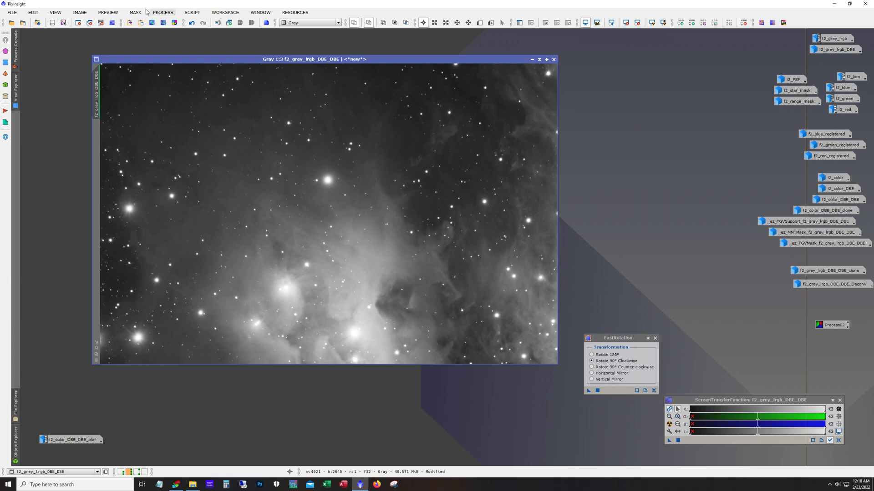
click(193, 13)
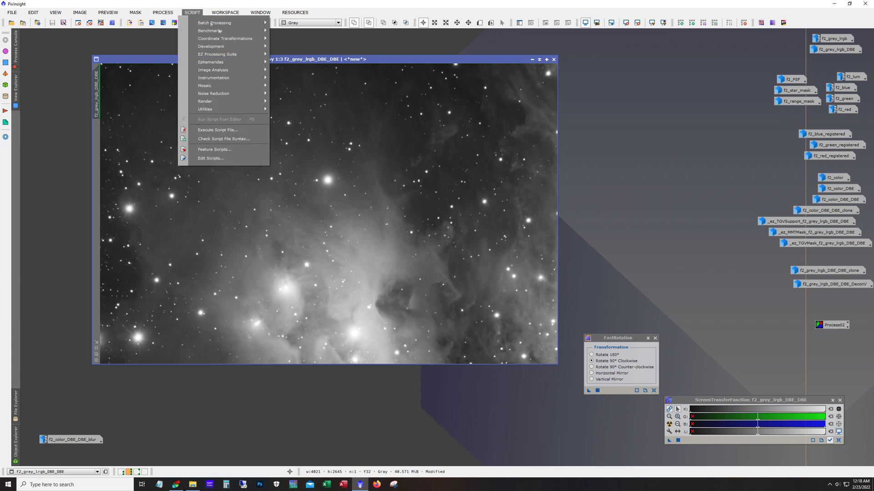
mouse_move(244, 55)
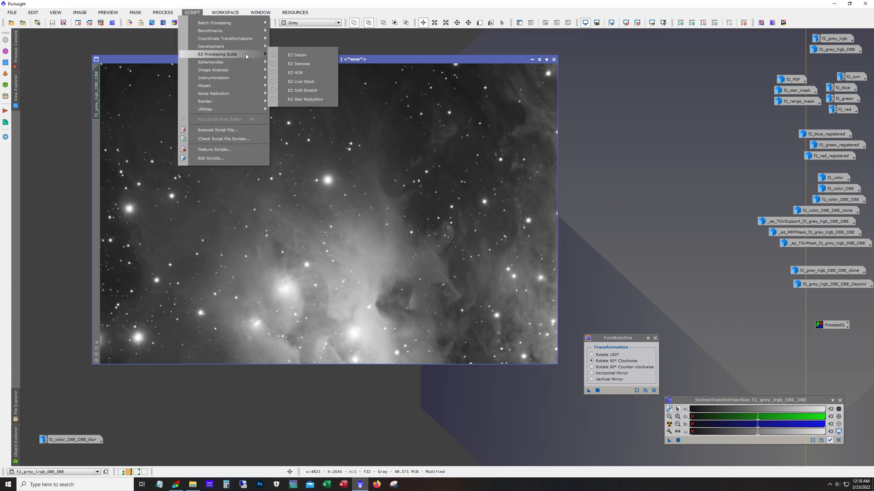
click(307, 64)
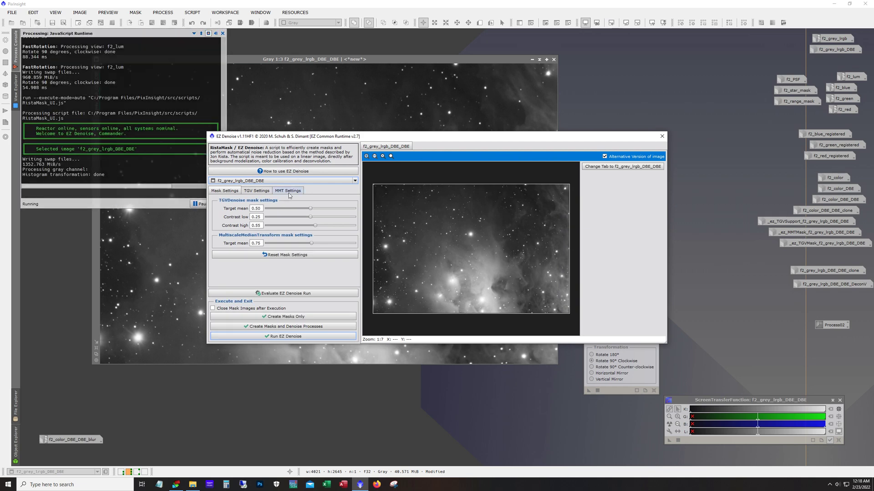
click(289, 192)
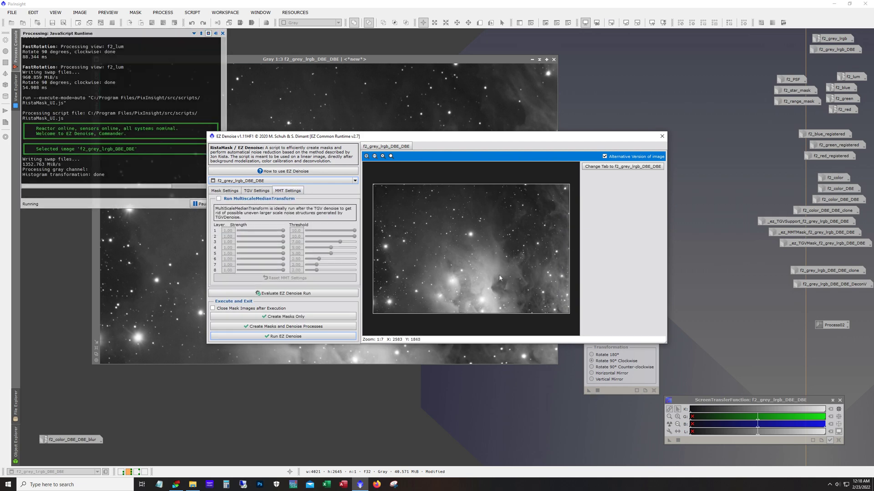
click(258, 190)
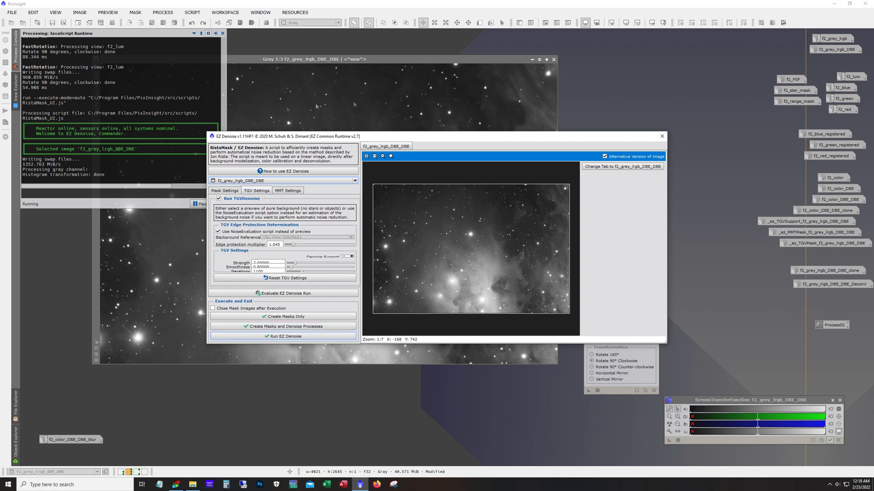
click(662, 137)
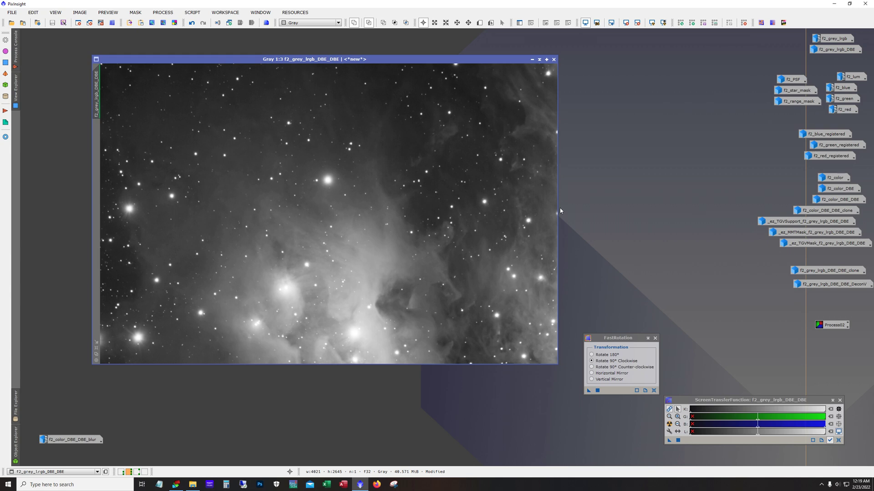
- Open the f2_color_DBE_DBE_blur image, then switch to the mosaic workspace with Ctrl+Shift+Right
click(85, 441)
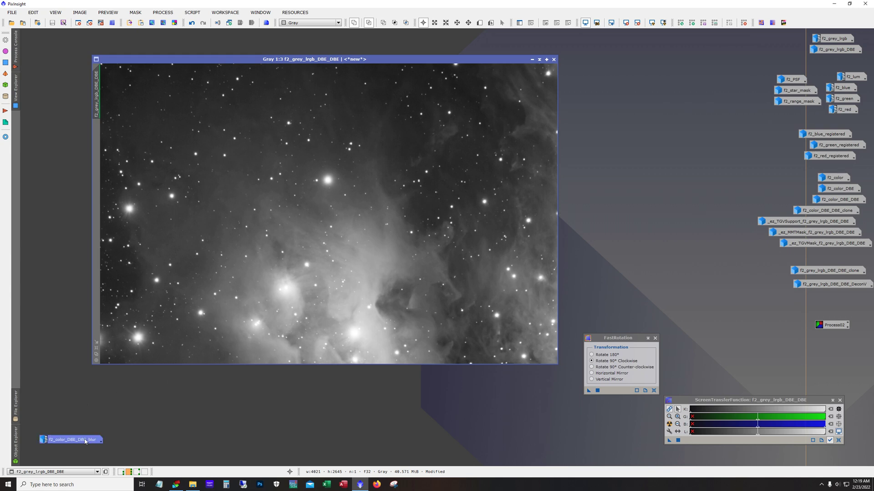
double_click(85, 441)
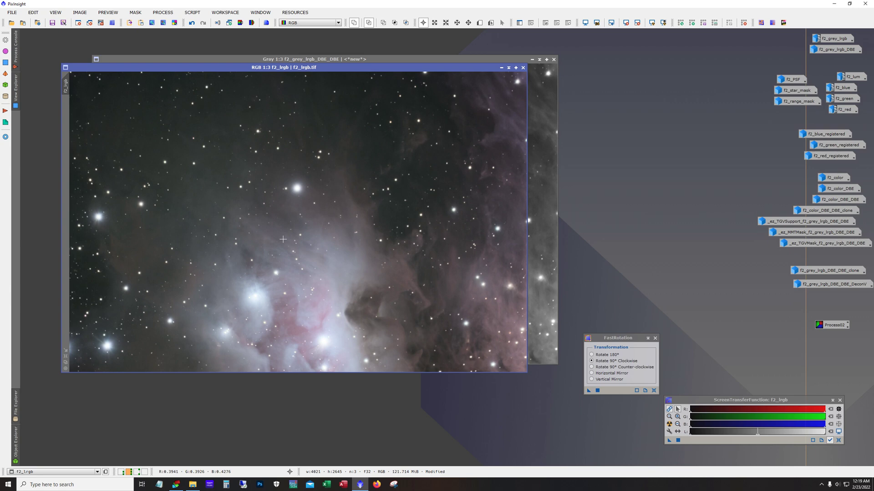
key(ctrl+shift+Right)
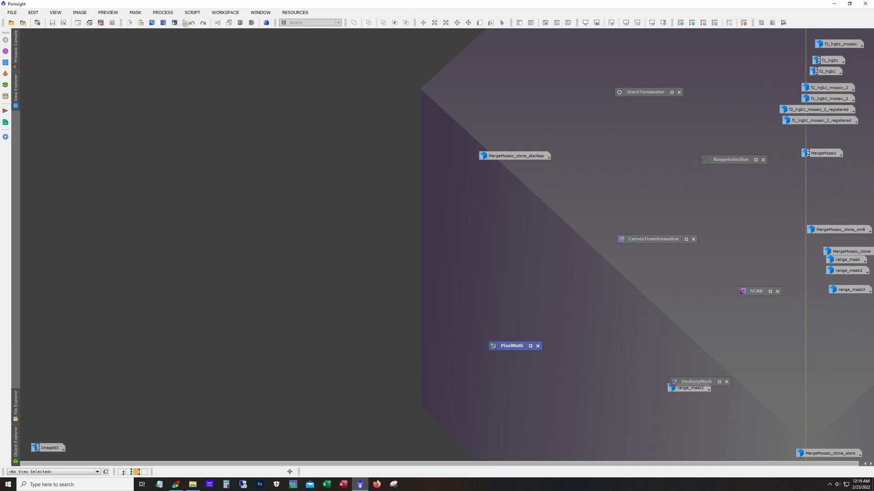
- Open StarAlignment, referencing f2_lrgb1_mosaic with both _mosaic_2 panels as targets, and shift its window right
click(163, 13)
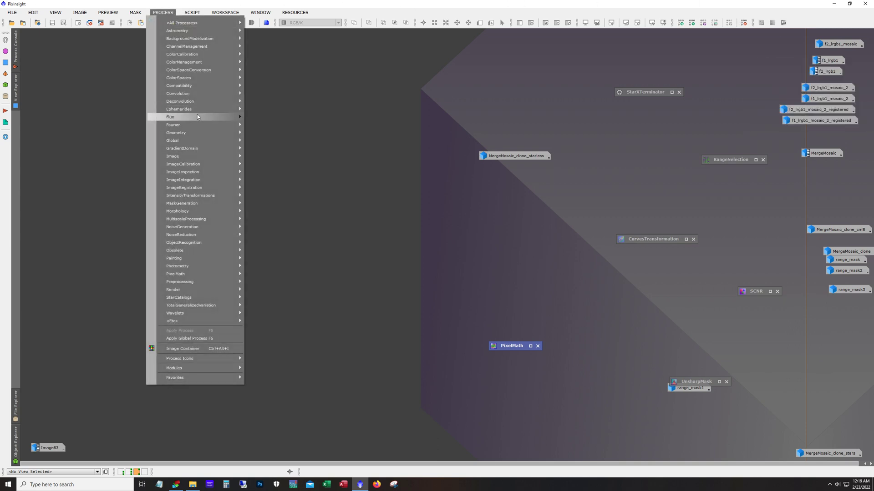
mouse_move(200, 189)
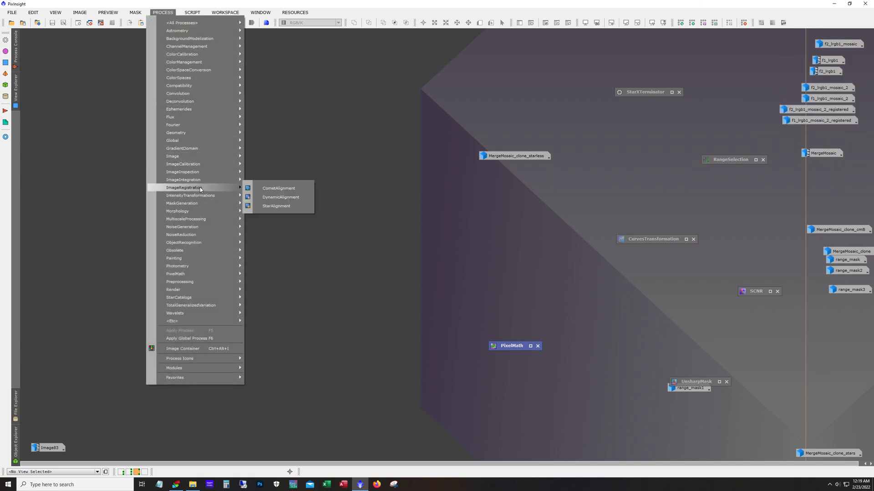
click(277, 206)
drag(156, 61, 211, 55)
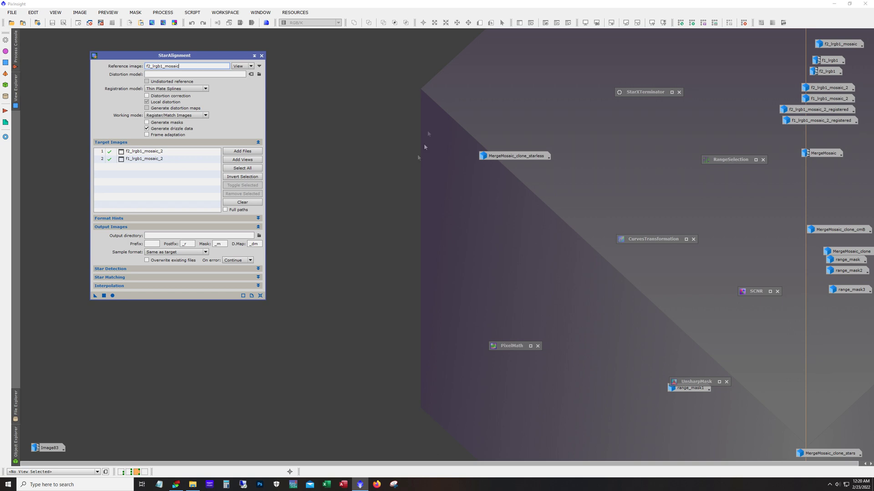
- Browse the Script Utilities and Mosaic submenus without running anything, then iconize StarAlignment
click(192, 12)
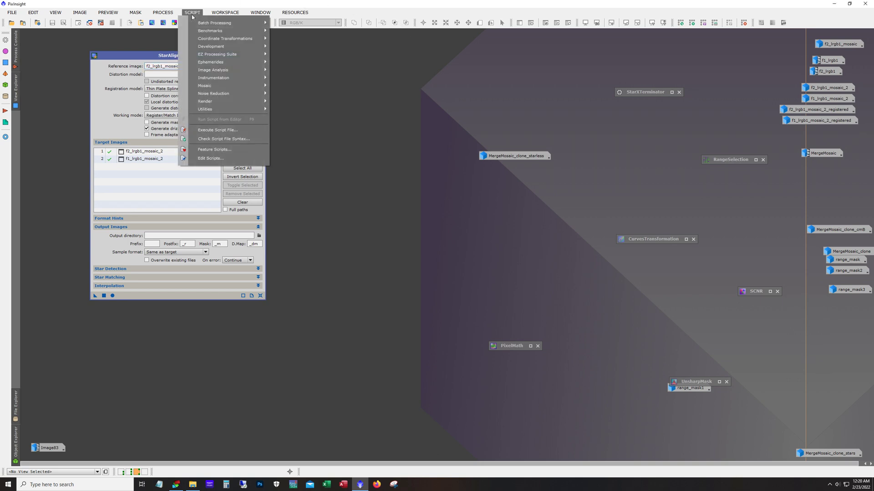
mouse_move(229, 114)
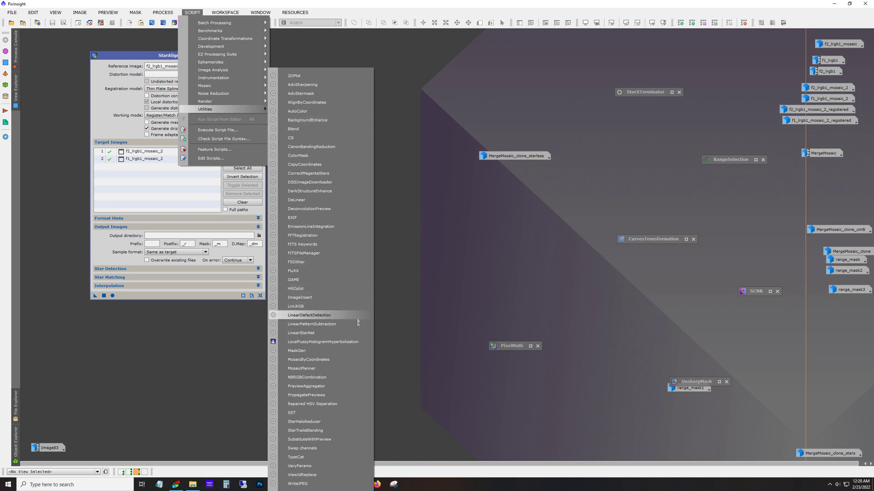
click(354, 360)
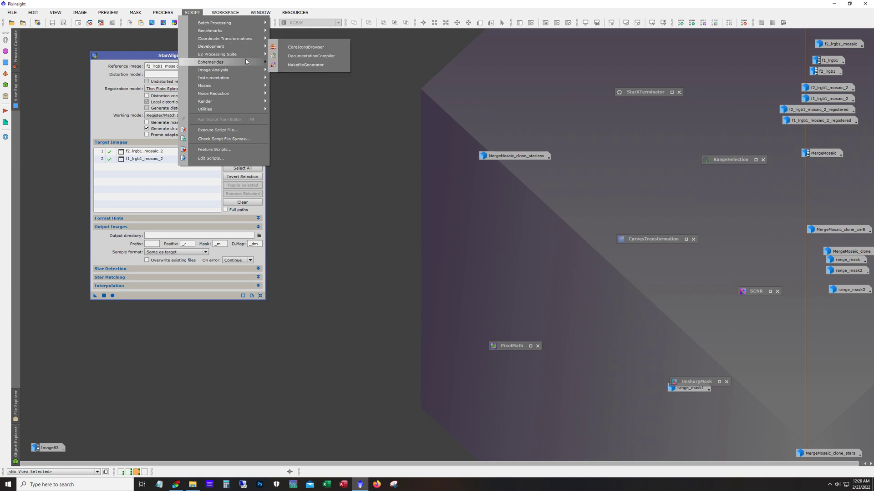
mouse_move(249, 85)
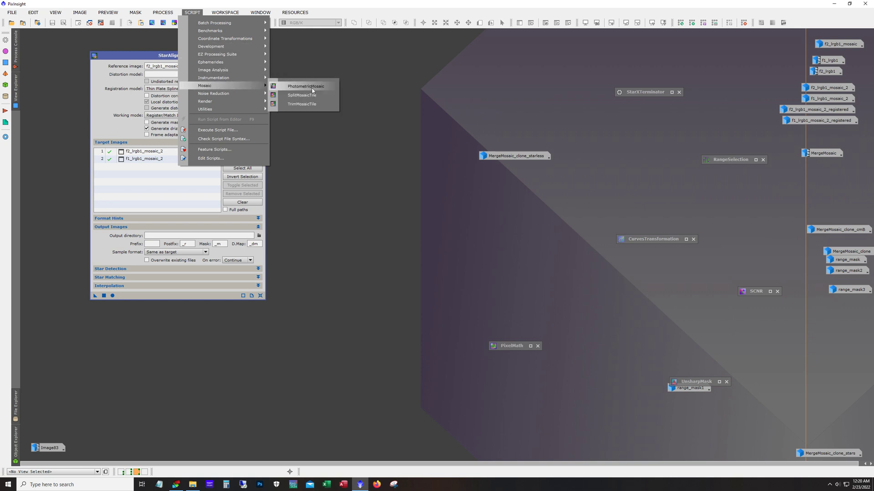
click(366, 159)
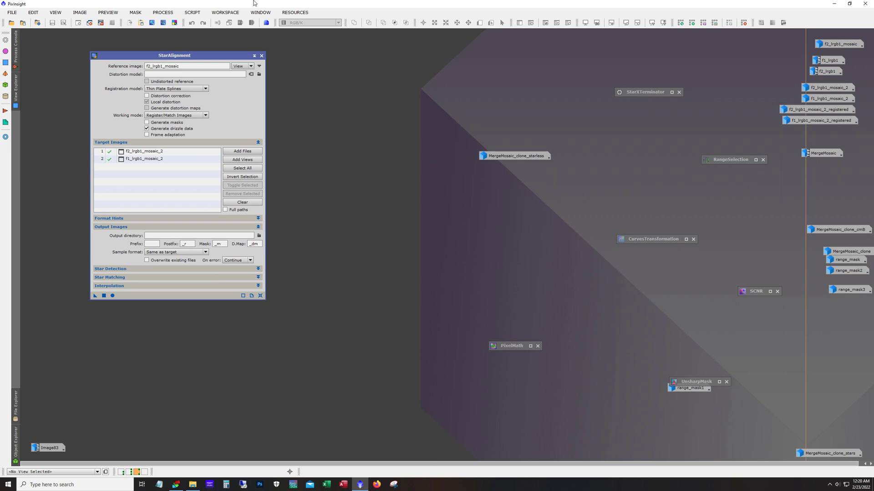
click(255, 56)
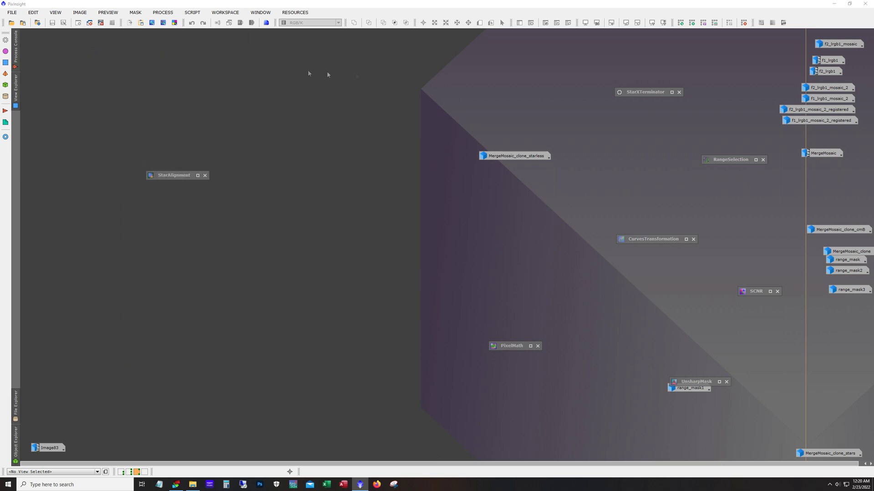
- Move the StarAlignment icon up-right, check f1_lrgb1, and arrange both mosaic_2 panels side by side
drag(189, 177, 615, 58)
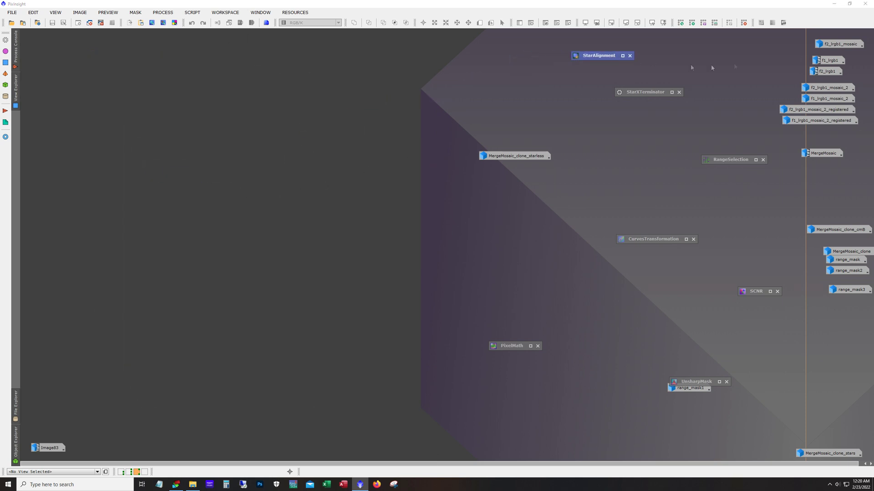
double_click(825, 61)
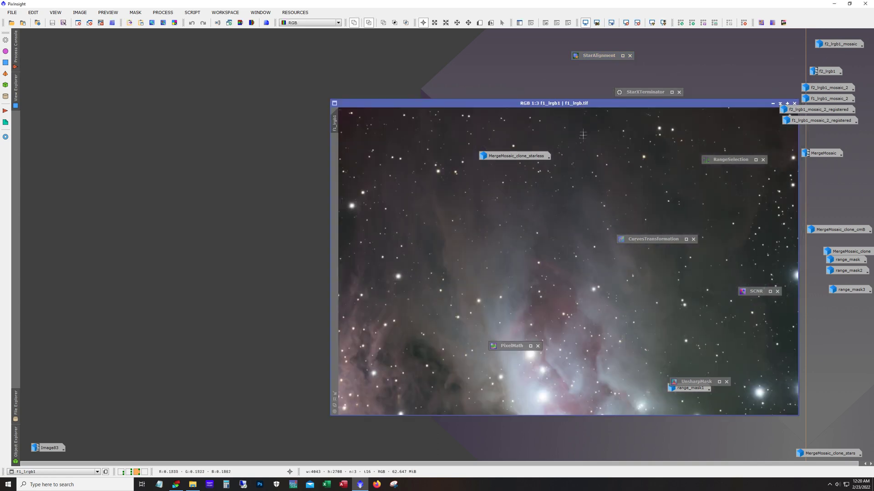
click(772, 104)
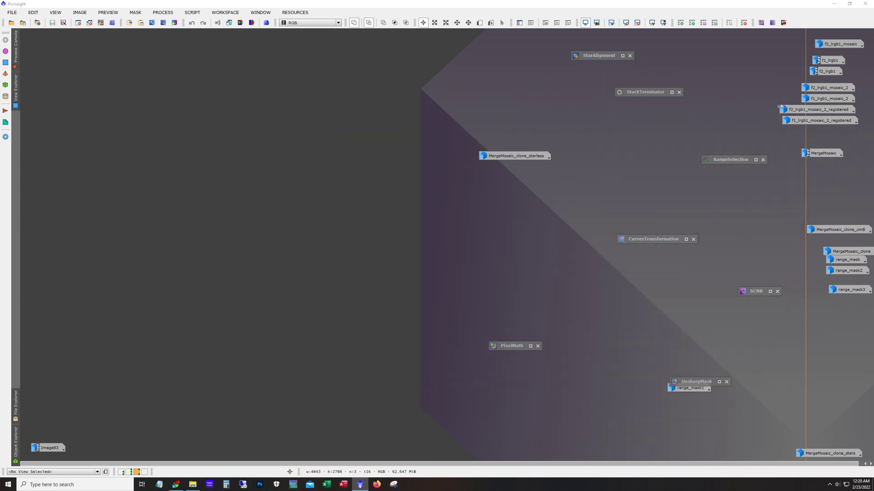
double_click(822, 88)
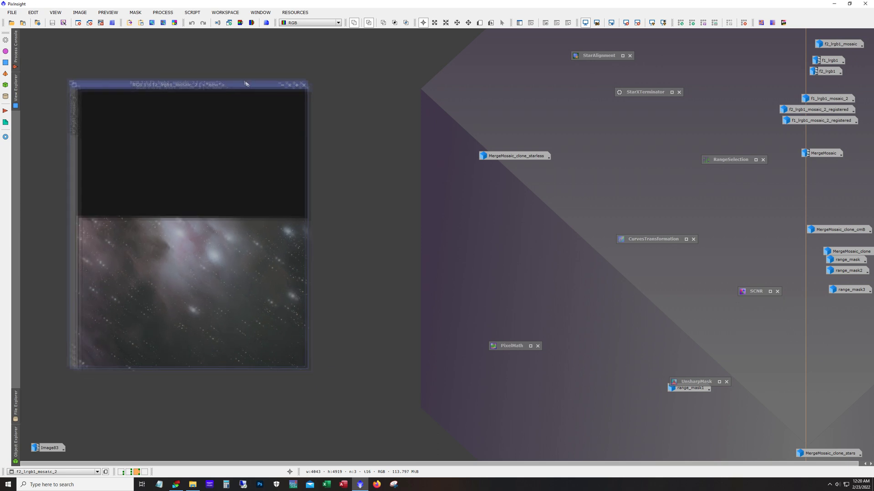
double_click(826, 99)
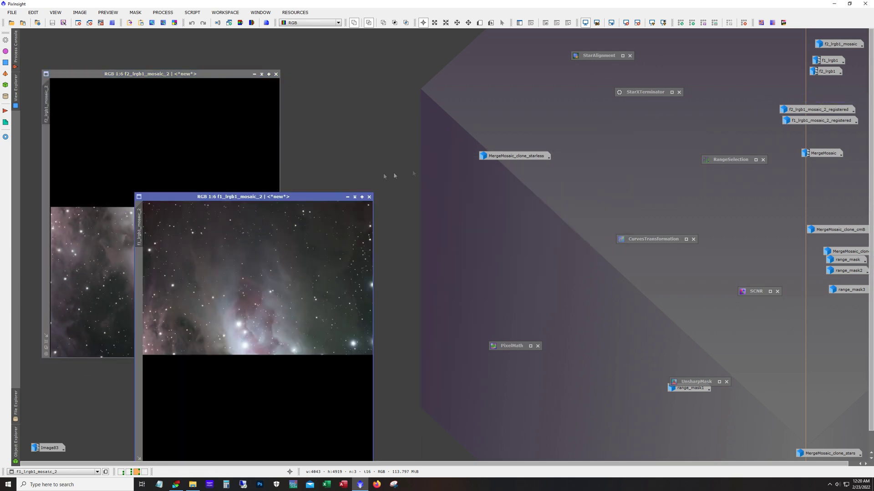
drag(489, 155, 672, 193)
drag(253, 198, 400, 75)
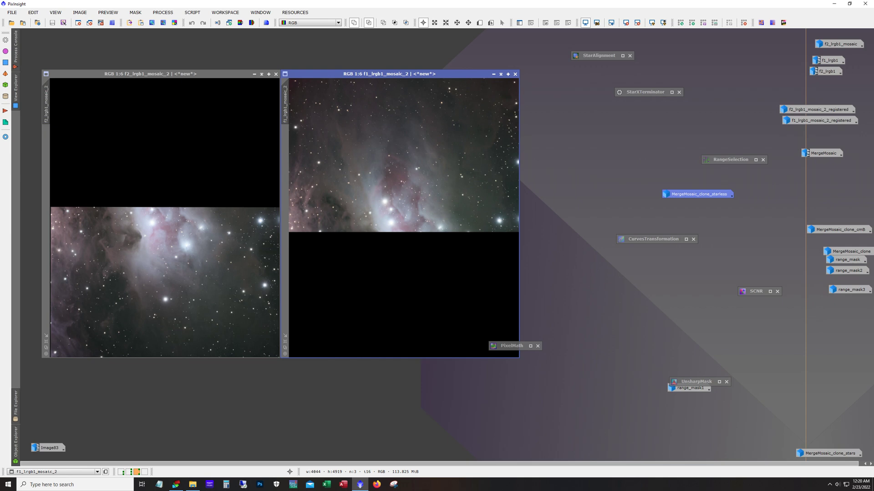
- Compare the panels with f2_lrgb1_mosaic, then return all three images to icons
double_click(839, 44)
drag(500, 103, 308, 80)
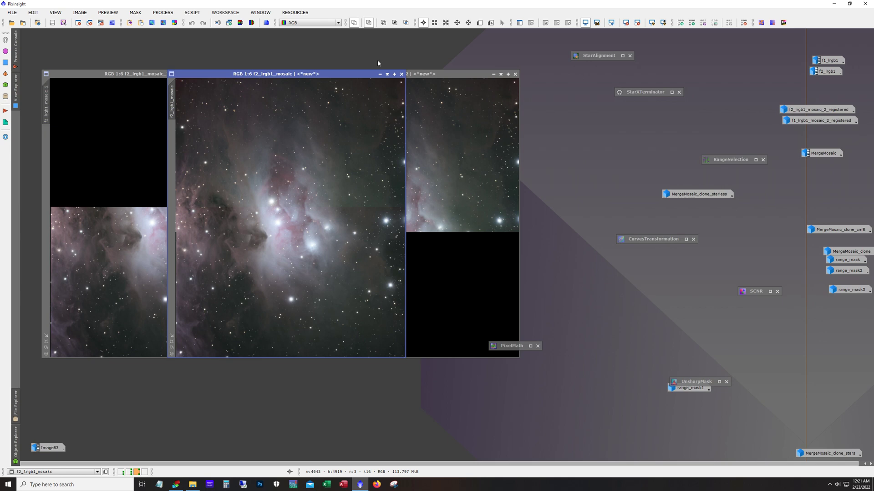
click(380, 74)
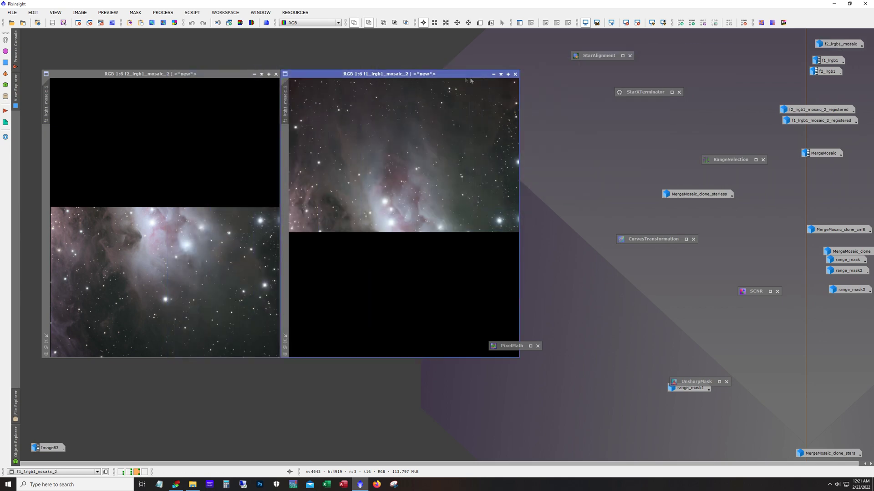
click(493, 73)
click(255, 74)
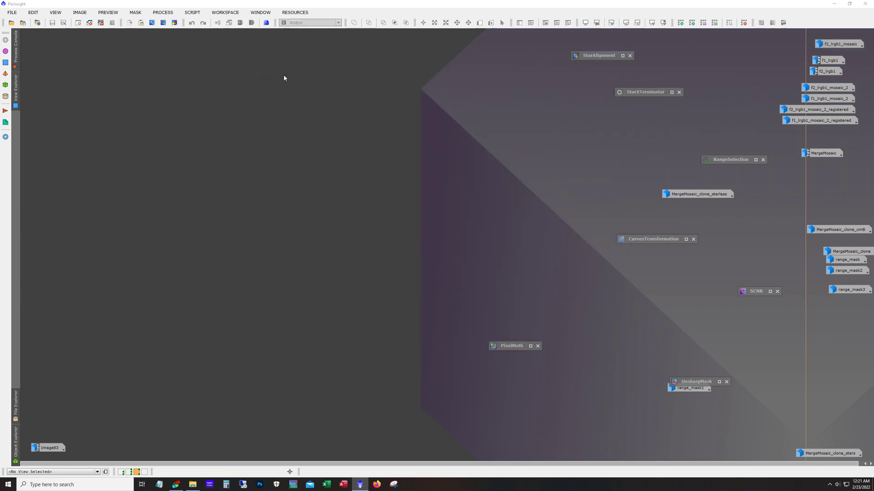
- Set up GradientMergeMosaic with both mosaic_2 panels, Overlay combination and feather radius 23, then iconize it
click(155, 12)
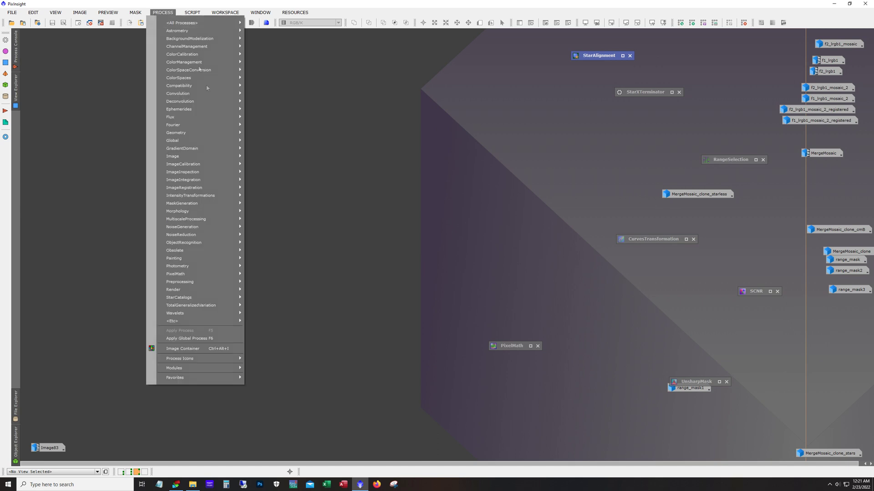
mouse_move(180, 23)
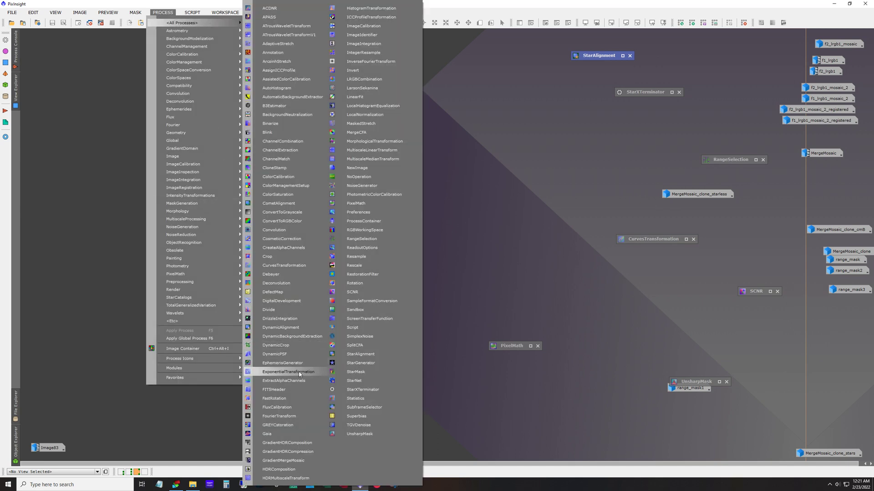
click(282, 460)
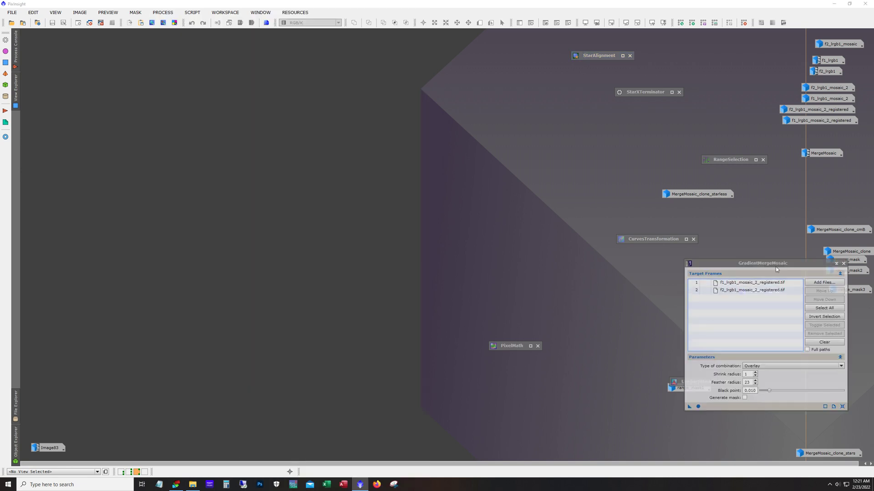
drag(776, 267, 258, 147)
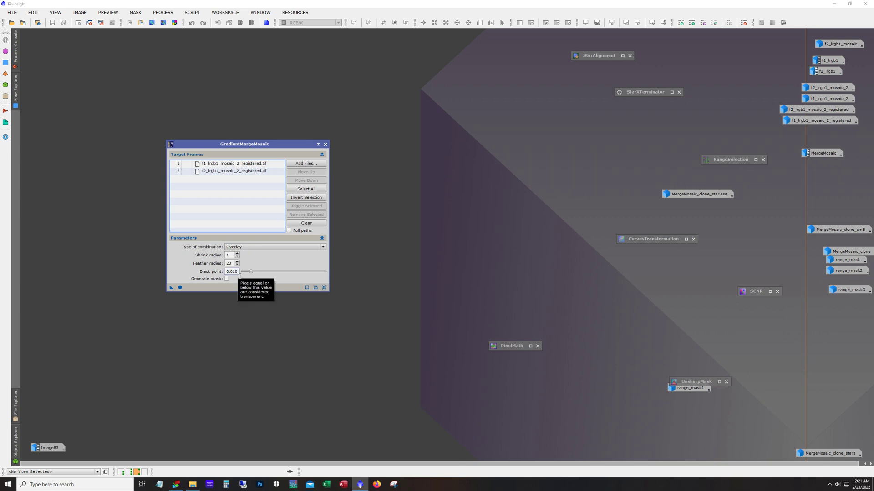
click(318, 144)
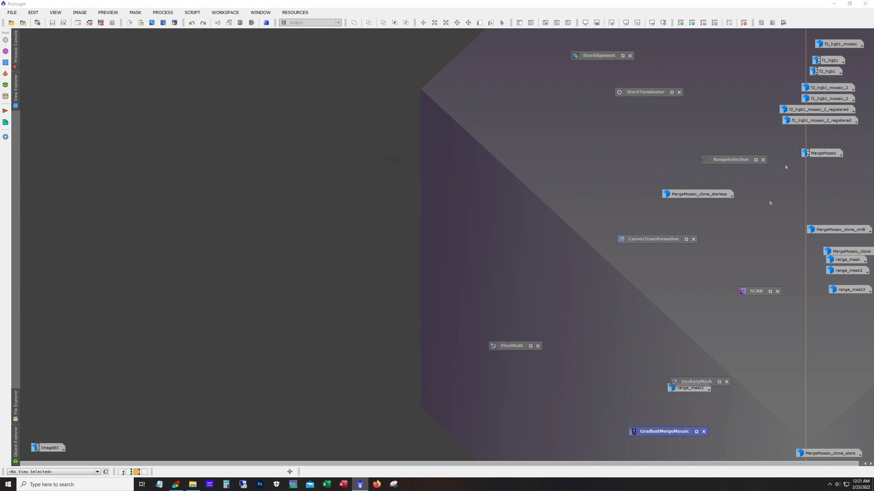
- Open MergeMosaic, move the PixelMath icon aside, and undo the last crop
double_click(831, 154)
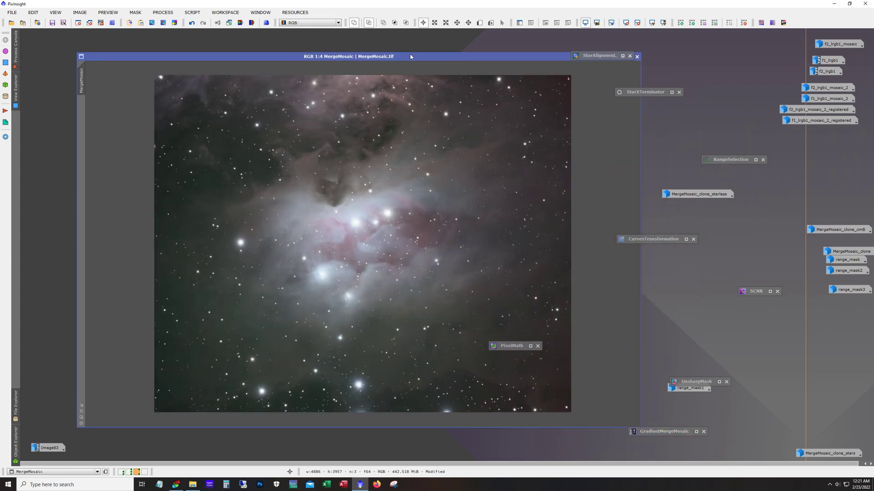
drag(515, 349, 660, 337)
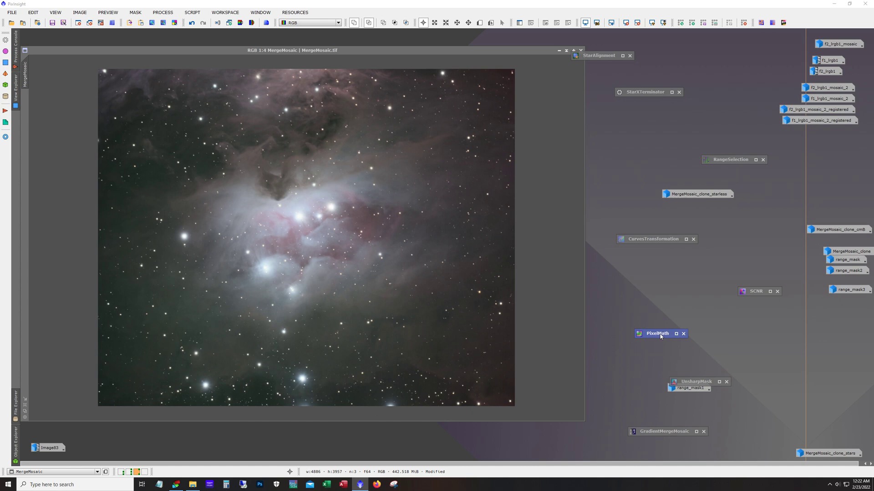
click(192, 25)
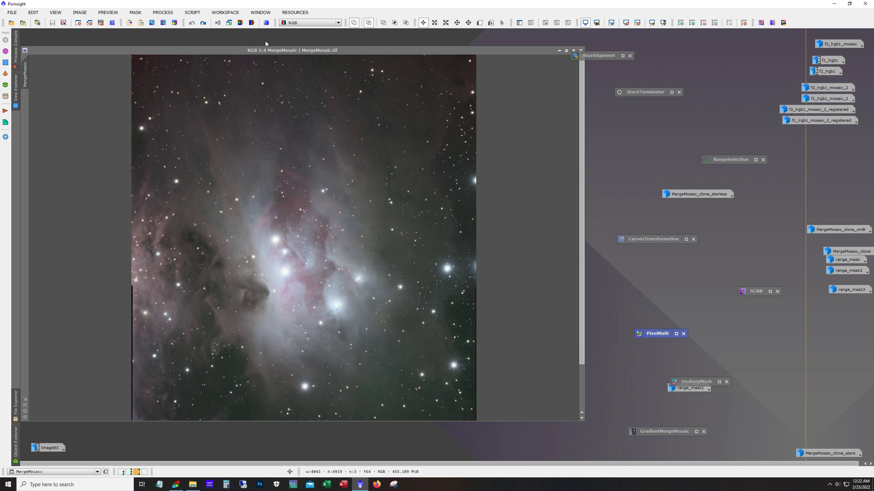
- Inspect the MergeMosaic edges at 2:1 zoom, then zoom back out to 1:5
scroll(401, 155, up, 4)
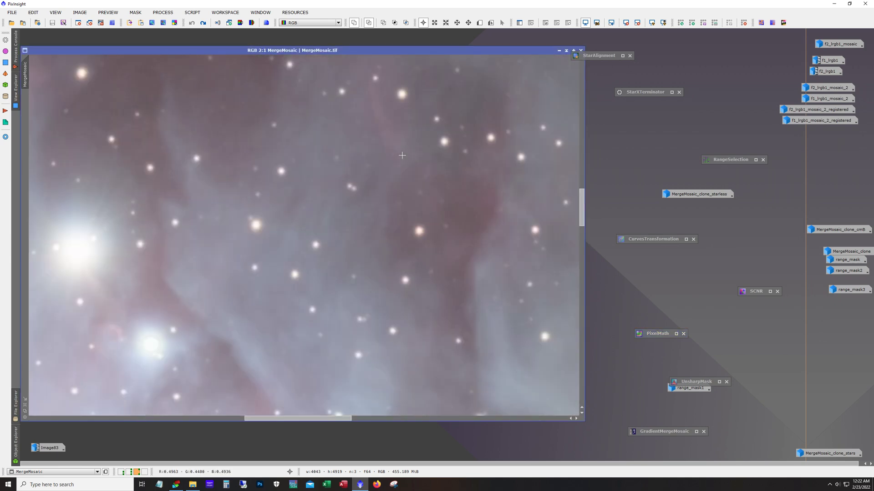
drag(337, 418, 103, 408)
drag(582, 205, 583, 249)
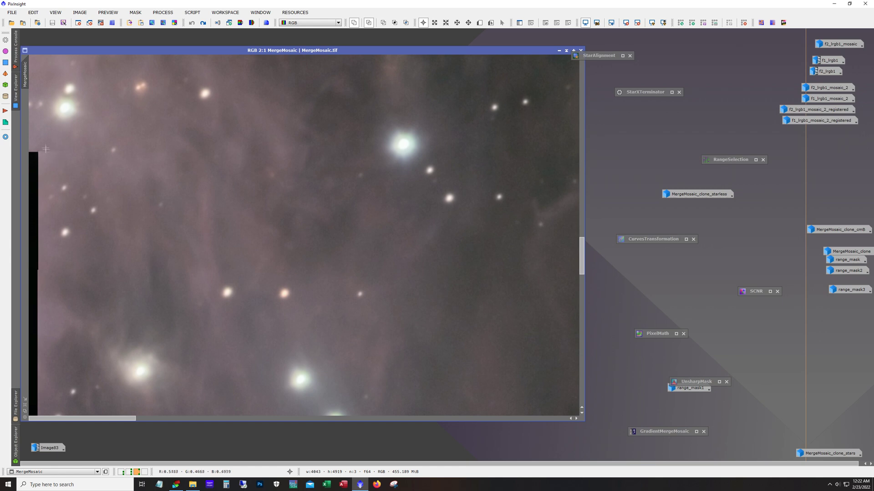
drag(577, 251, 563, 116)
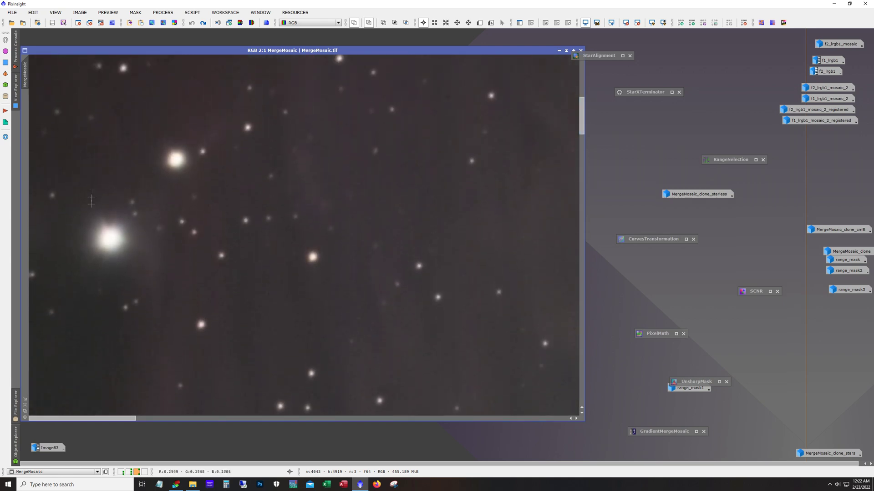
drag(581, 117, 575, 254)
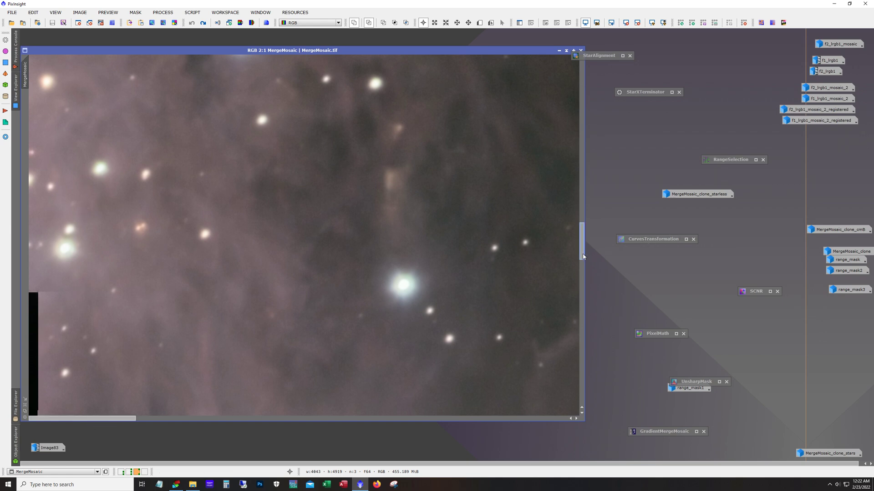
drag(582, 246, 578, 75)
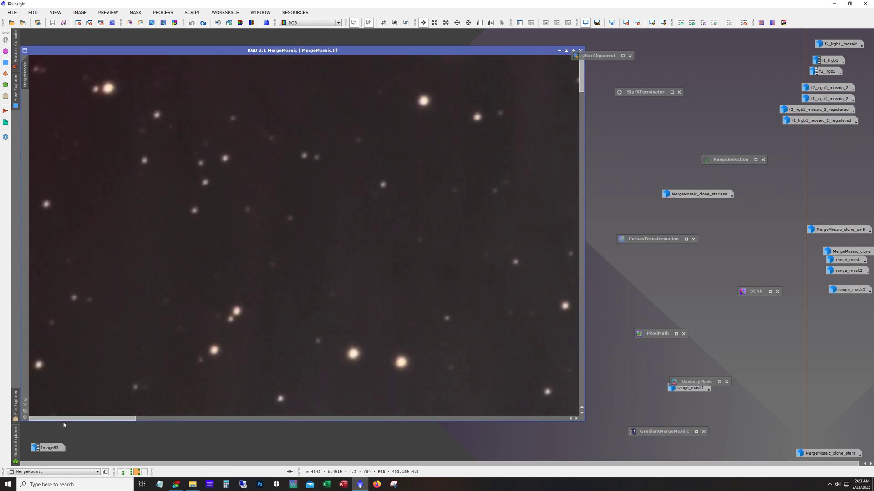
drag(63, 421, 540, 412)
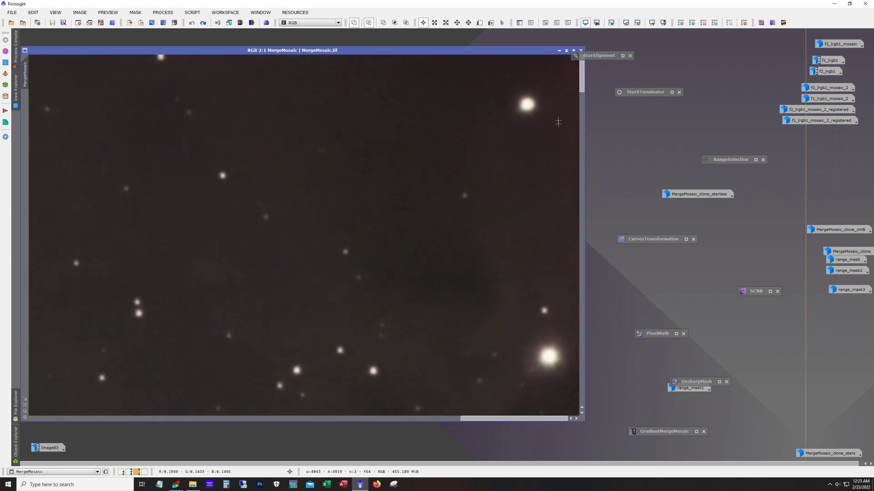
drag(582, 82, 598, 261)
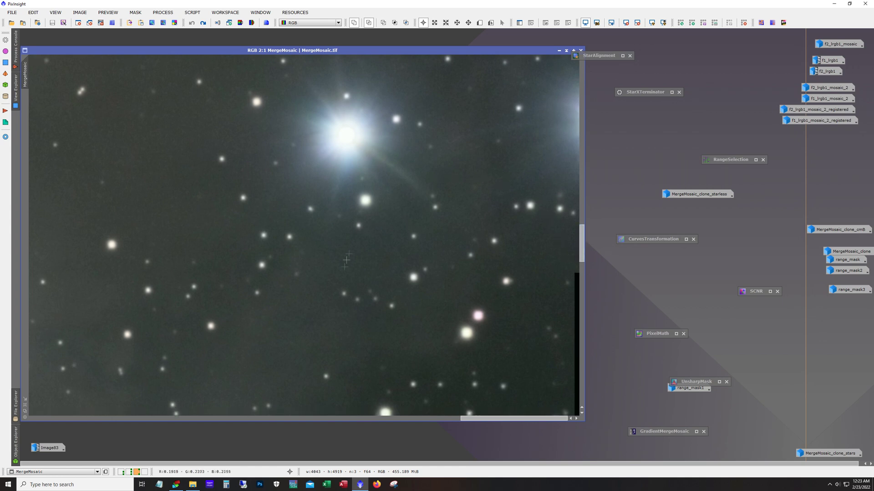
drag(496, 419, 145, 419)
scroll(241, 228, down, 4)
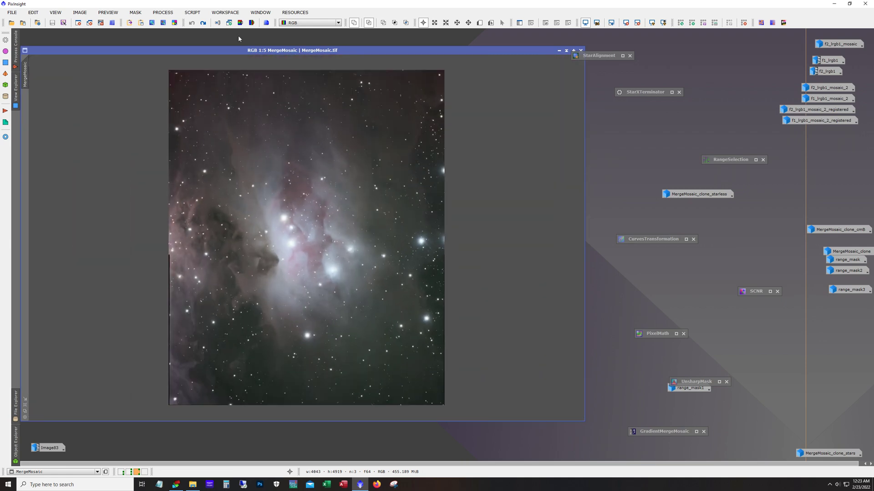
- Redo the edge crop on MergeMosaic, iconize it, and reapply SCNR on MergeMosaic_clone
click(203, 22)
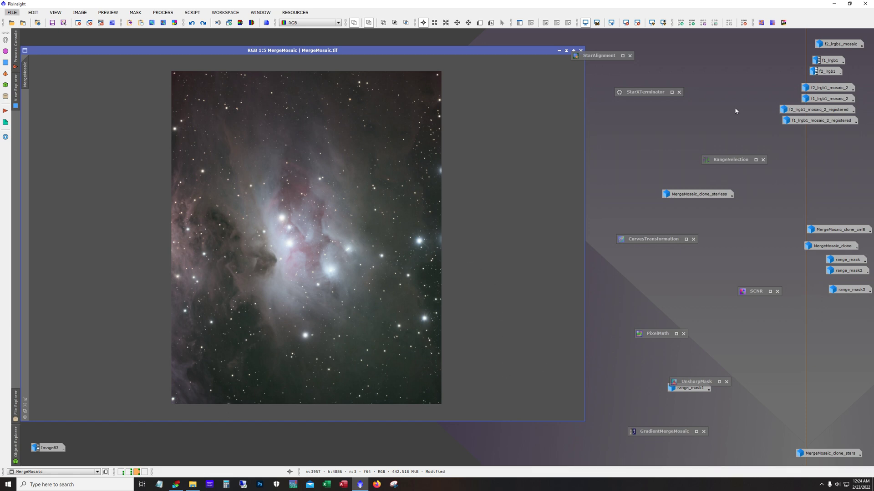
click(559, 50)
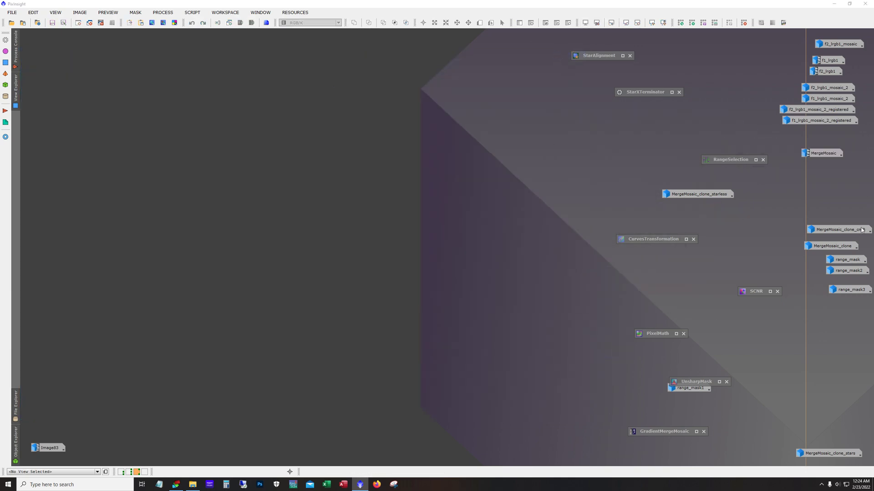
double_click(833, 245)
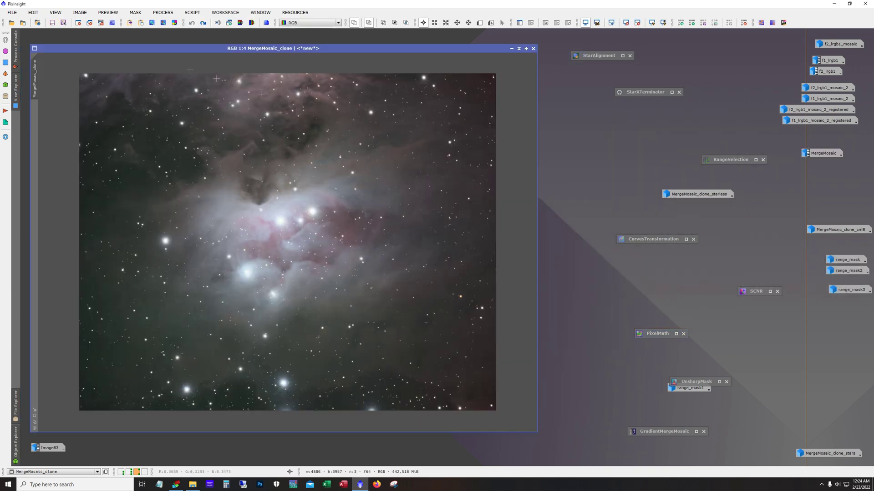
mouse_move(829, 112)
click(204, 26)
- Toggle SCNR for comparison and reapply StarXTerminator to make the clone starless
click(195, 25)
click(202, 25)
click(203, 23)
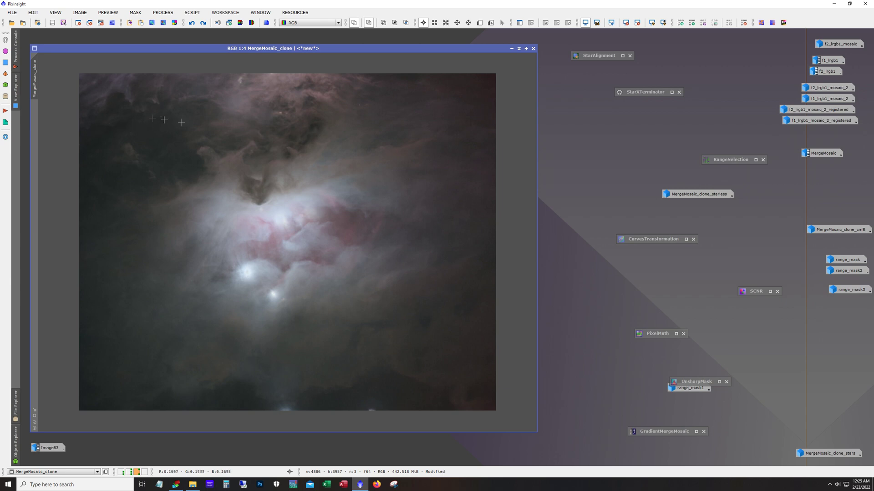
- Compare the nebula with and without the curves boost, then reapply the range mask
click(203, 24)
click(202, 23)
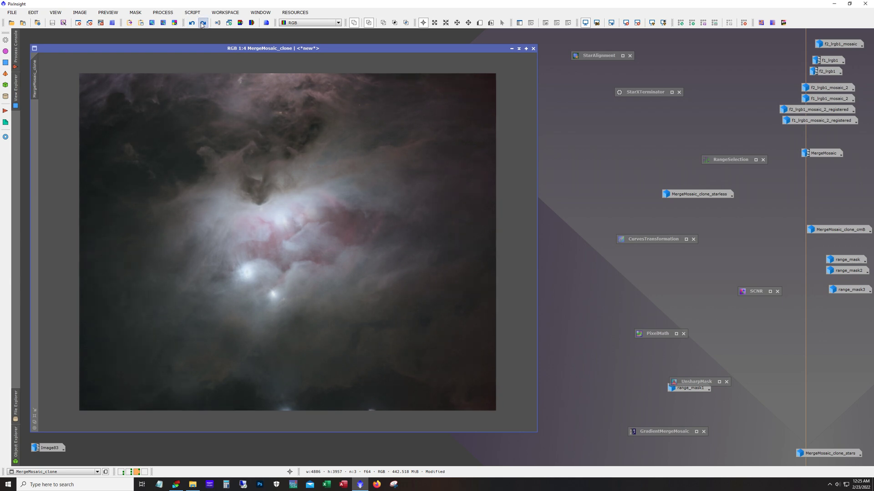
click(203, 23)
click(202, 23)
click(203, 24)
click(194, 24)
click(203, 24)
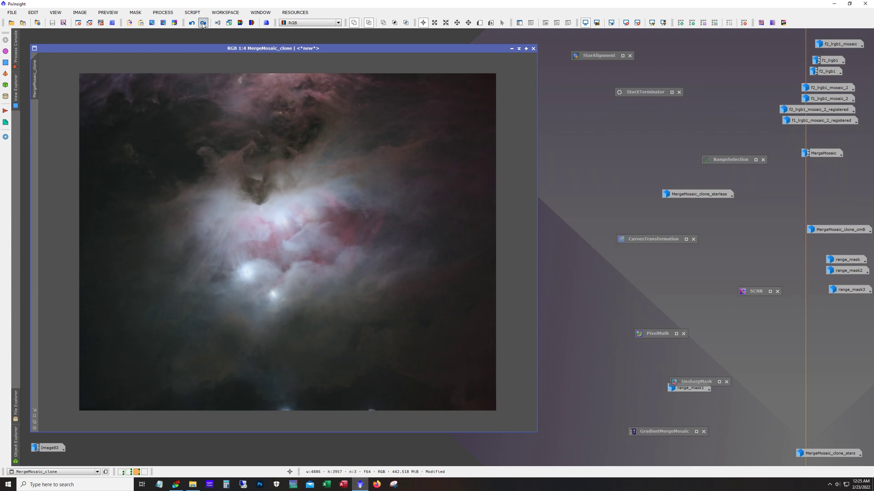
click(203, 25)
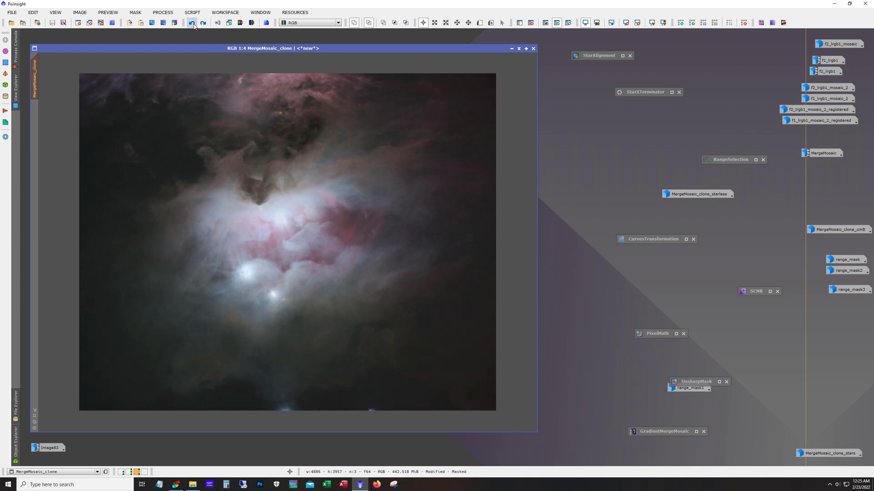
- Undo and reapply the mask, then toggle its overlay on and off to check coverage
click(191, 23)
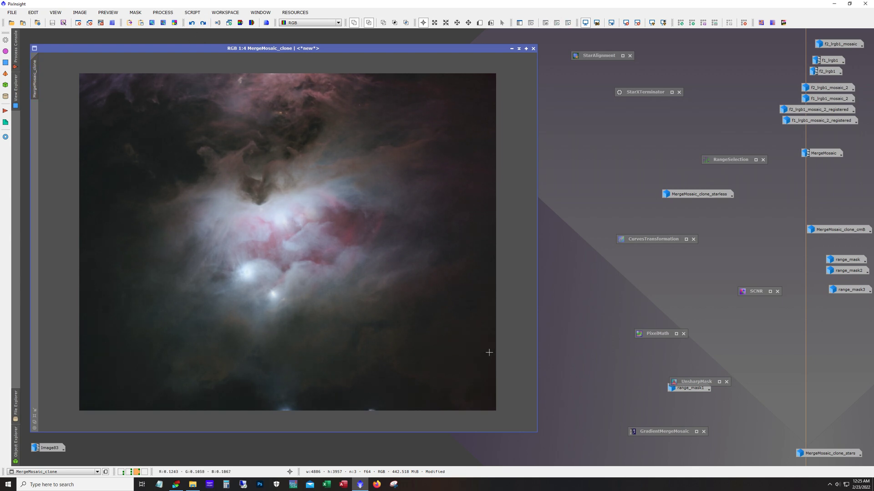
click(203, 23)
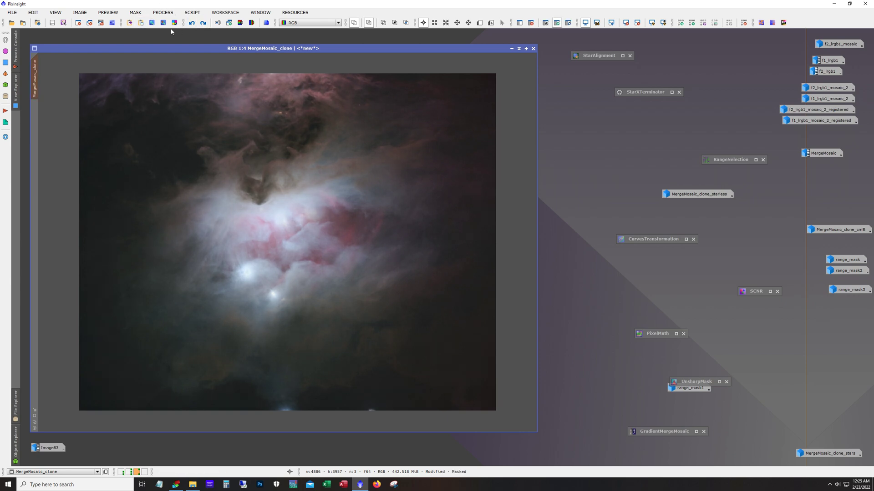
click(568, 23)
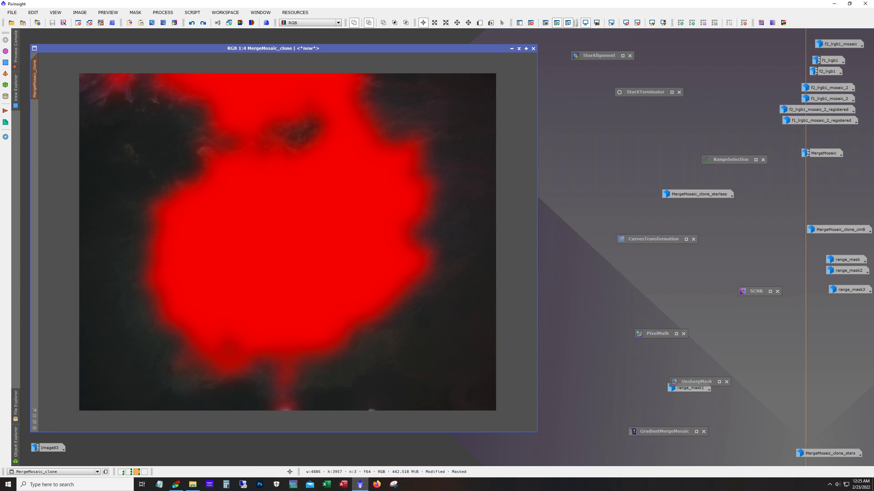
click(568, 23)
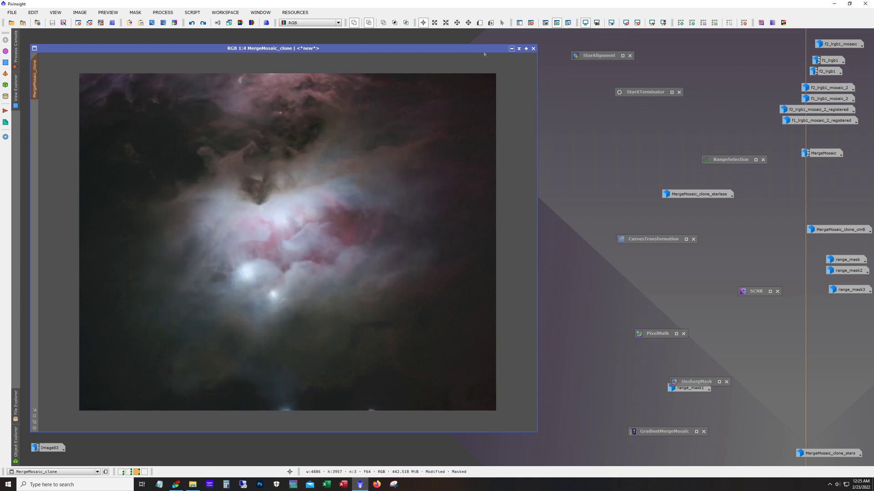
- Compare the softer and sharper curves versions, ending on the sharper result with previews cleared
click(203, 23)
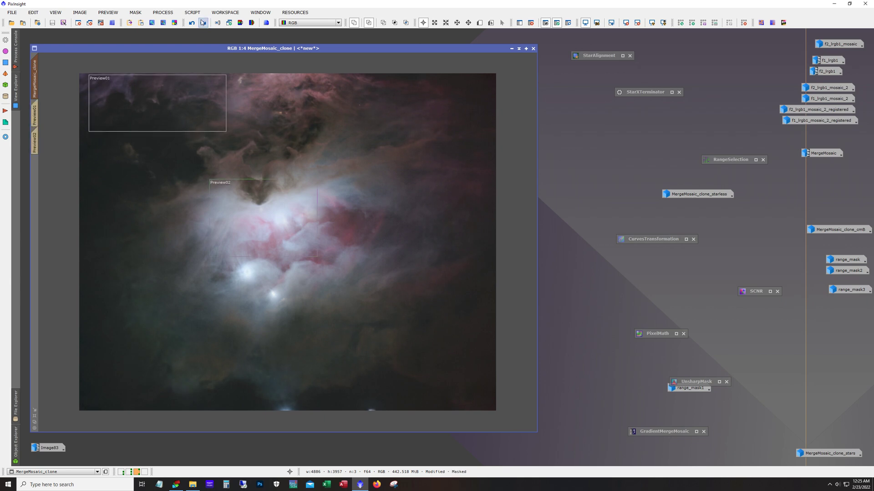
click(192, 23)
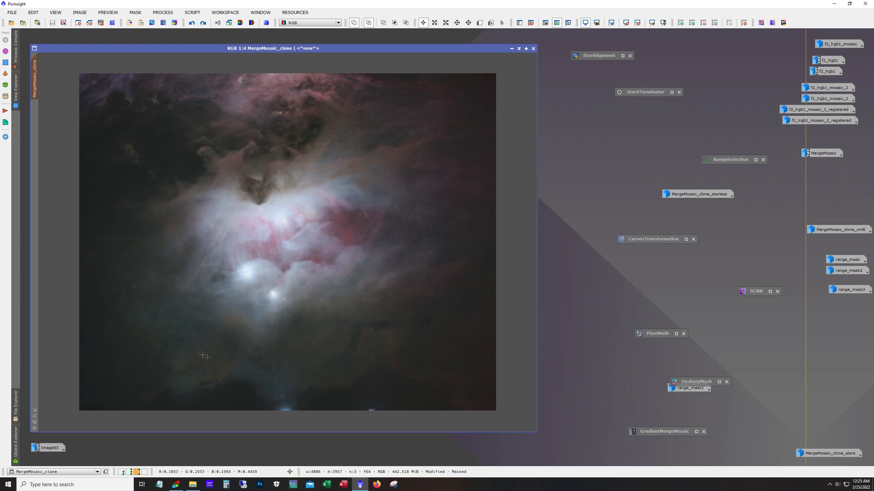
click(192, 23)
click(203, 24)
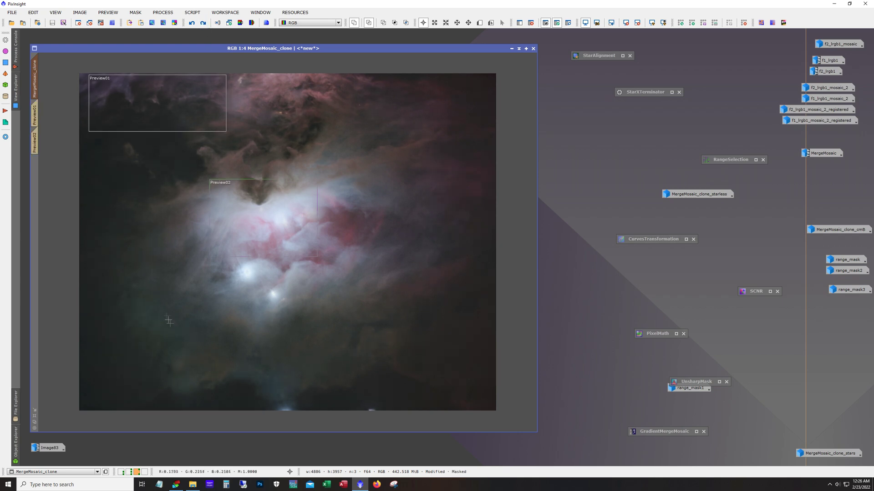
click(204, 23)
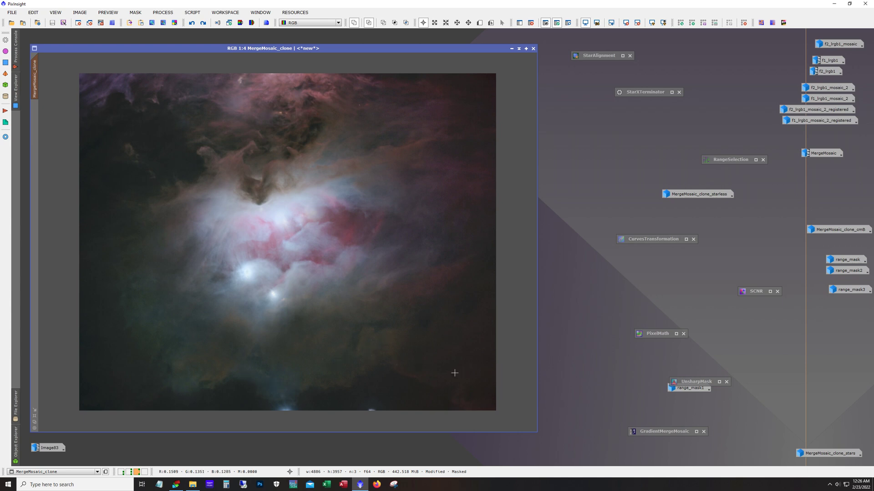
- Check the mask overlay, then reapply the darker, higher-contrast masked curves adjustment
click(569, 24)
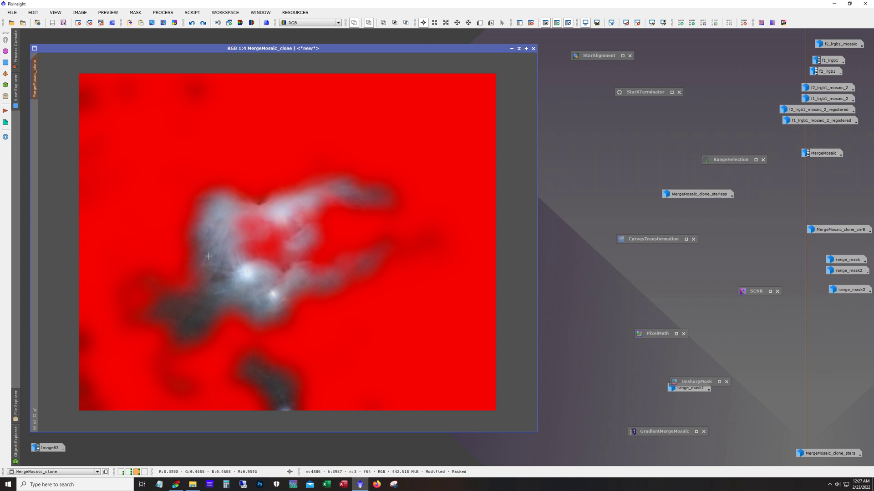
click(557, 22)
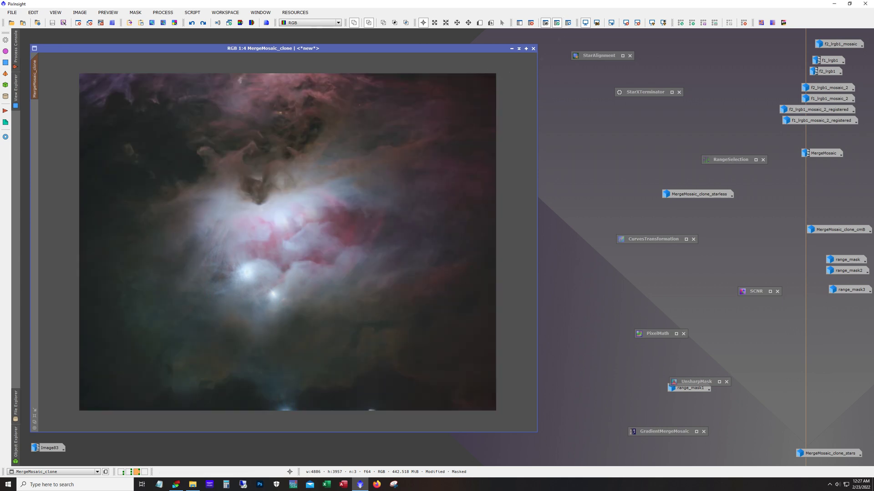
click(203, 23)
click(204, 23)
- Inspect MergeMosaic_clone detail at 1:2, zoom out to 1:4, and iconize it
scroll(248, 235, up, 2)
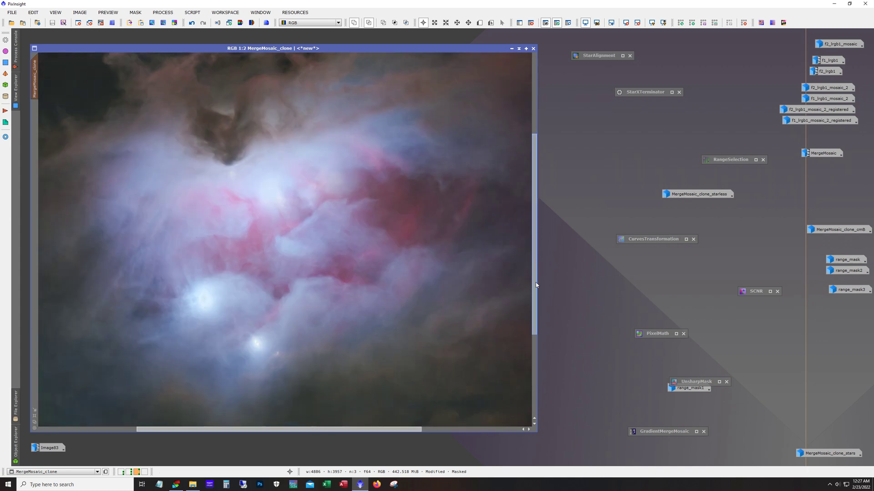
drag(535, 286, 522, 180)
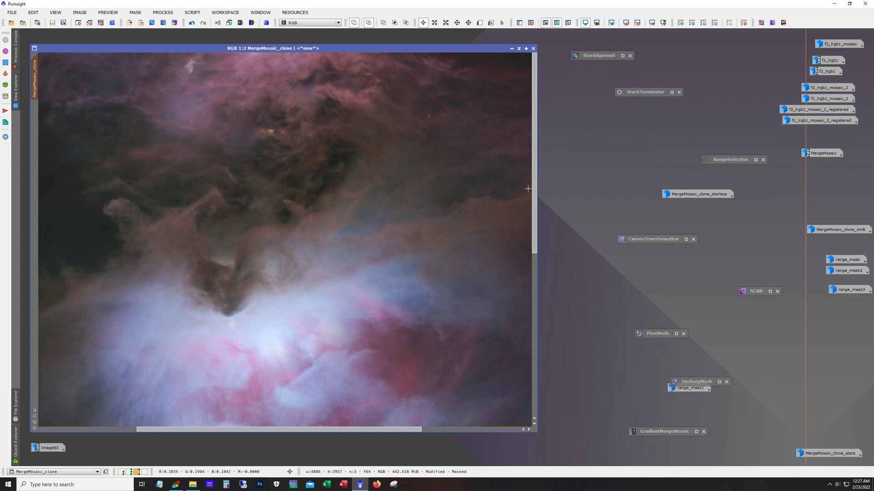
mouse_move(532, 191)
mouse_down()
mouse_move(526, 254)
mouse_move(529, 208)
mouse_up()
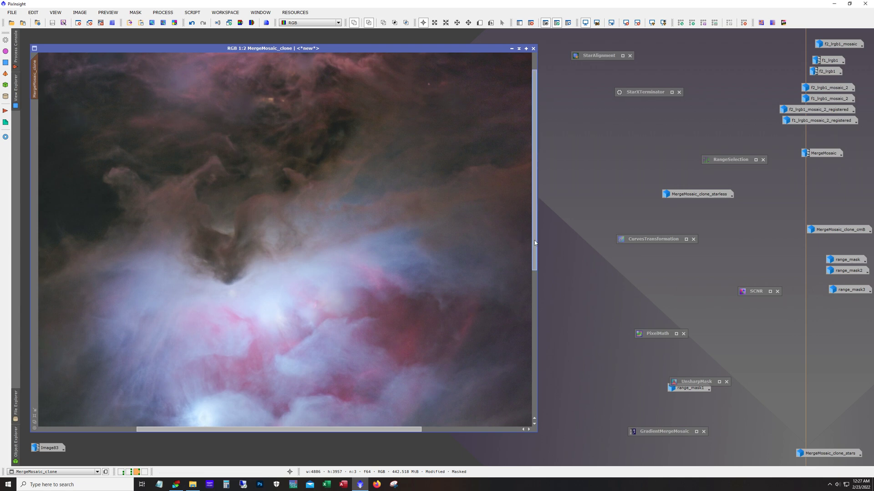
drag(535, 241, 530, 368)
scroll(400, 274, down, 2)
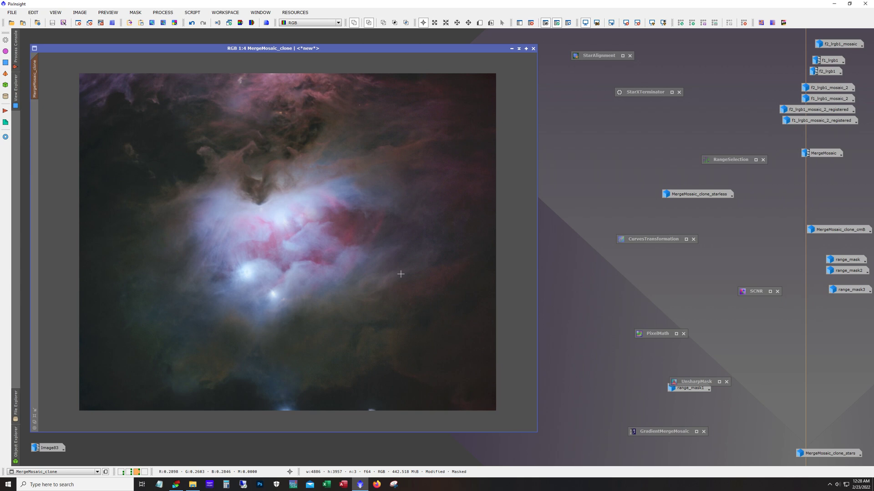
click(512, 48)
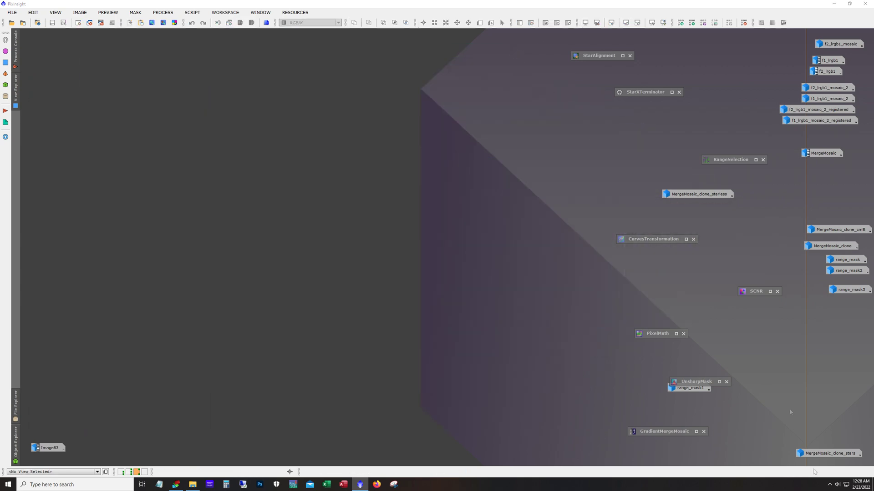
- Open MergeMosaic_clone_stars and undo its edits back to the unmodified image
double_click(809, 454)
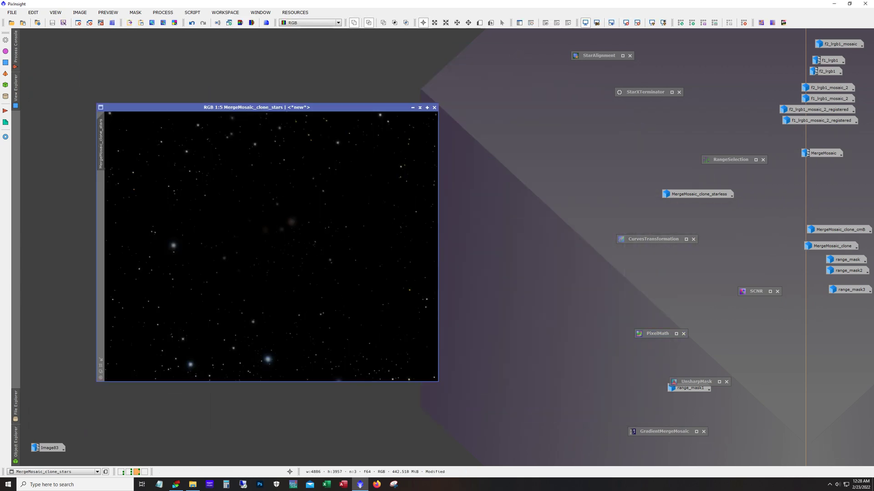
click(192, 24)
click(192, 24)
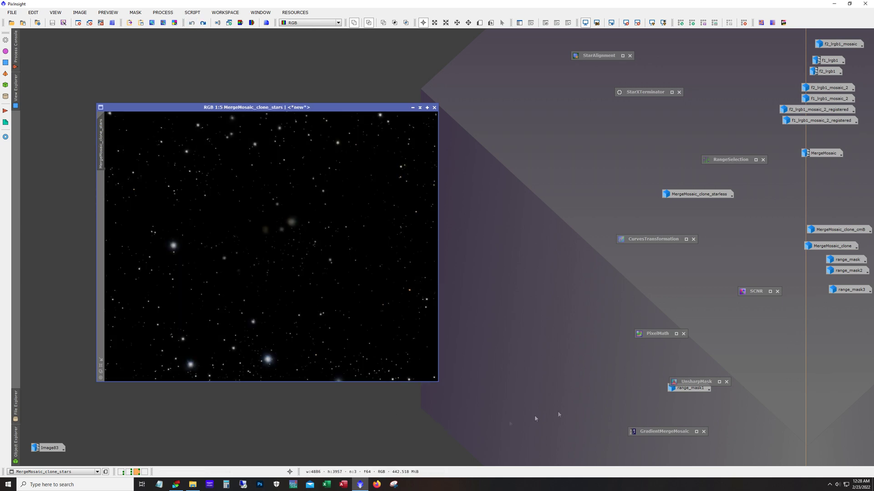
drag(436, 382, 555, 426)
scroll(457, 324, up, 1)
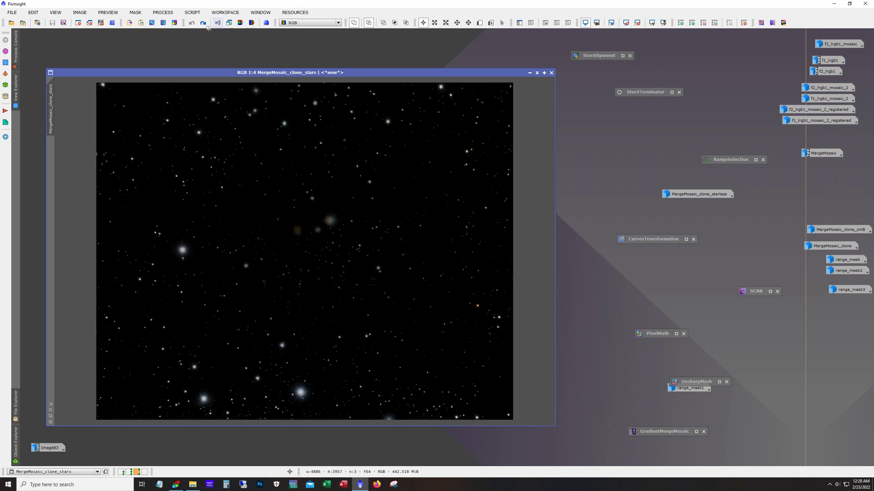
- Redo the edits through the coloured and inverted versions, then return to the black-sky stars
click(203, 24)
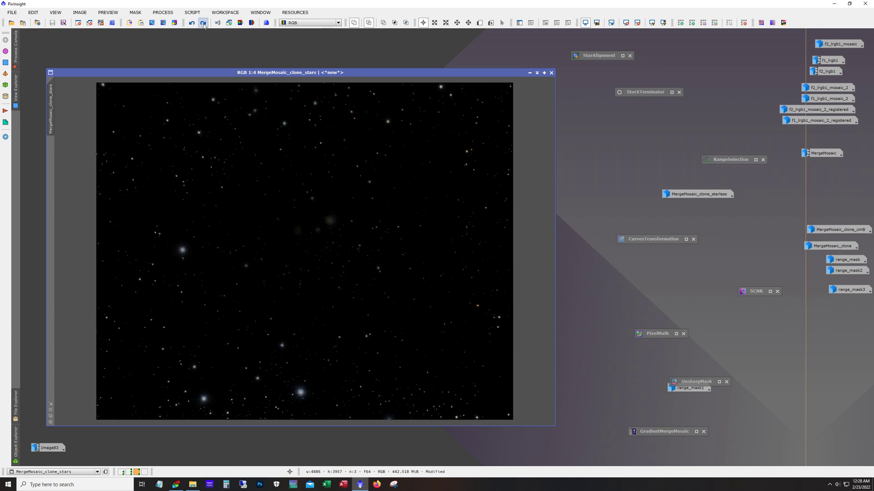
click(203, 23)
click(207, 27)
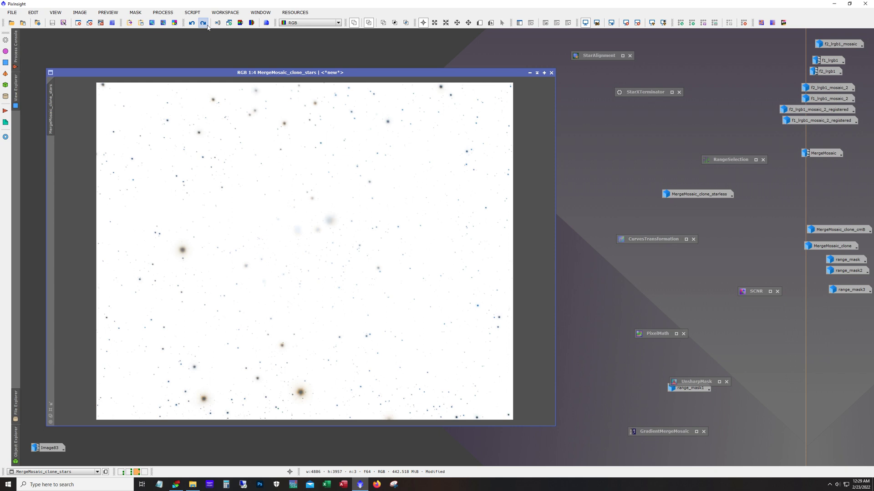
click(203, 23)
click(203, 22)
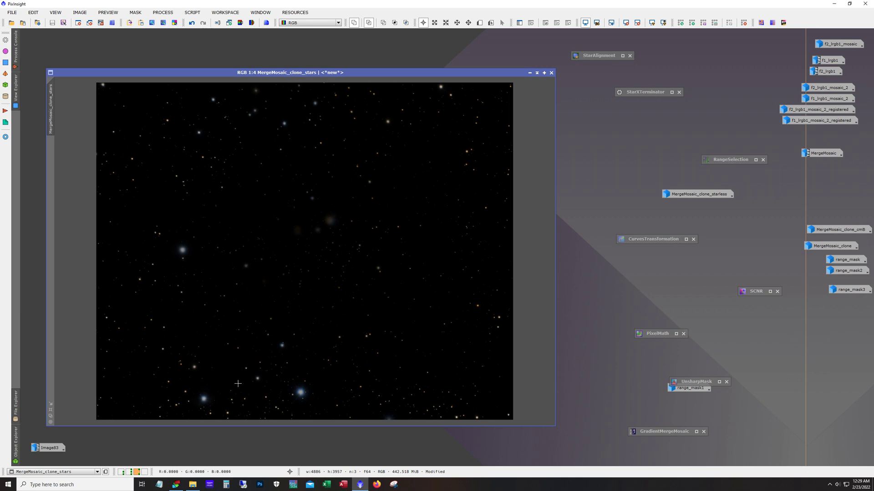
- Pan across the zoomed MergeMosaic_clone_stars image, then minimize it to an icon
scroll(302, 303, up, 2)
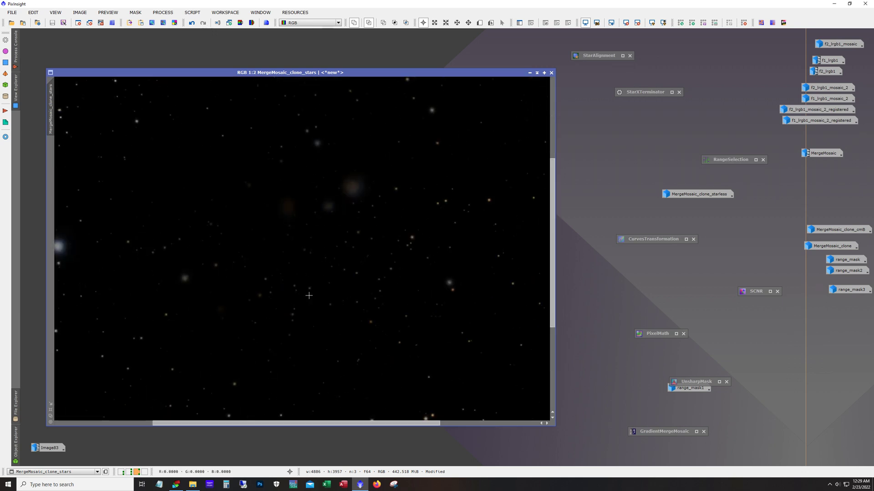
drag(551, 239, 549, 122)
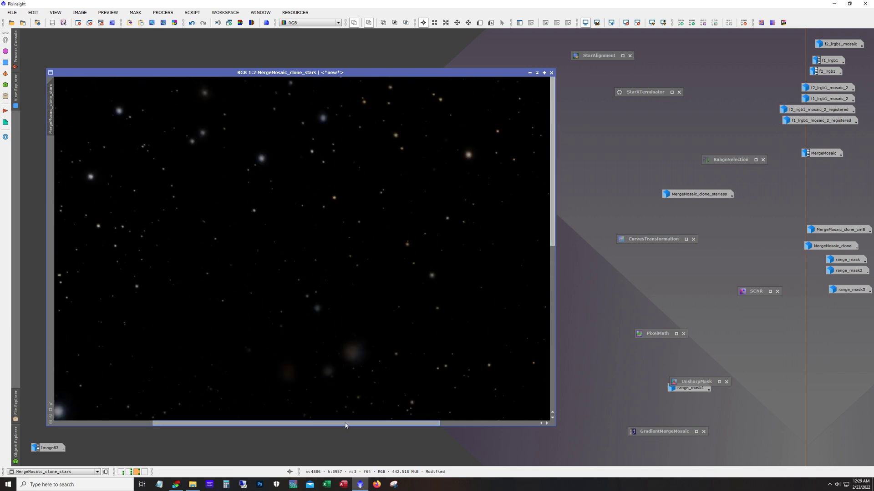
drag(316, 424, 210, 428)
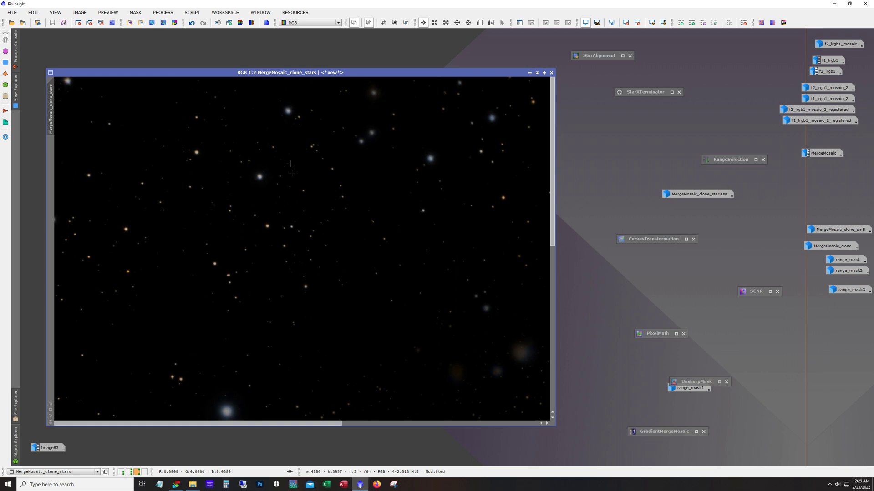
drag(554, 204, 564, 365)
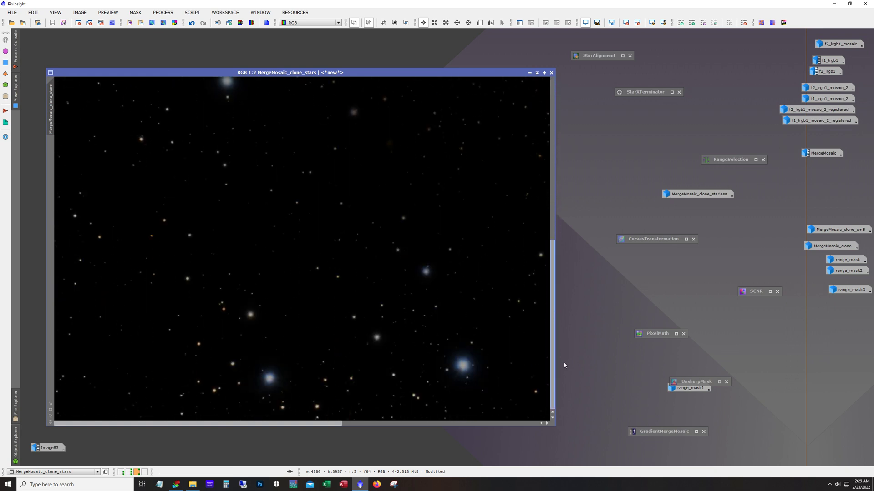
drag(264, 422, 473, 434)
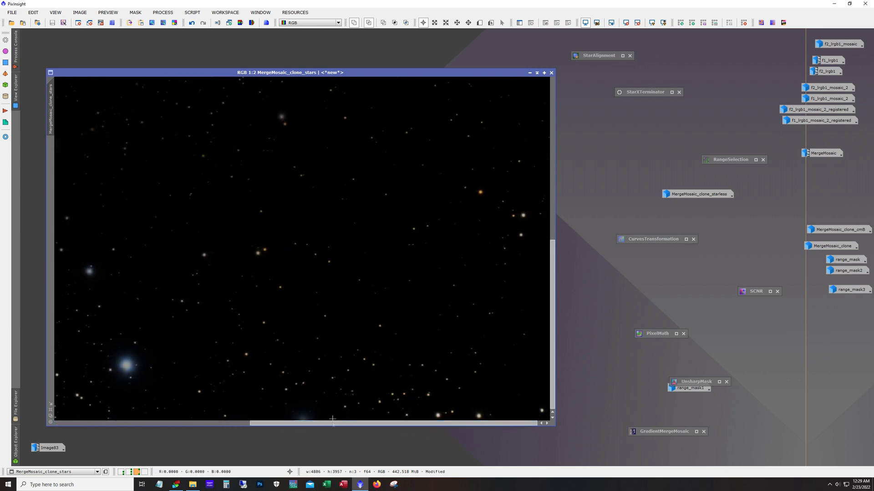
drag(333, 422, 147, 422)
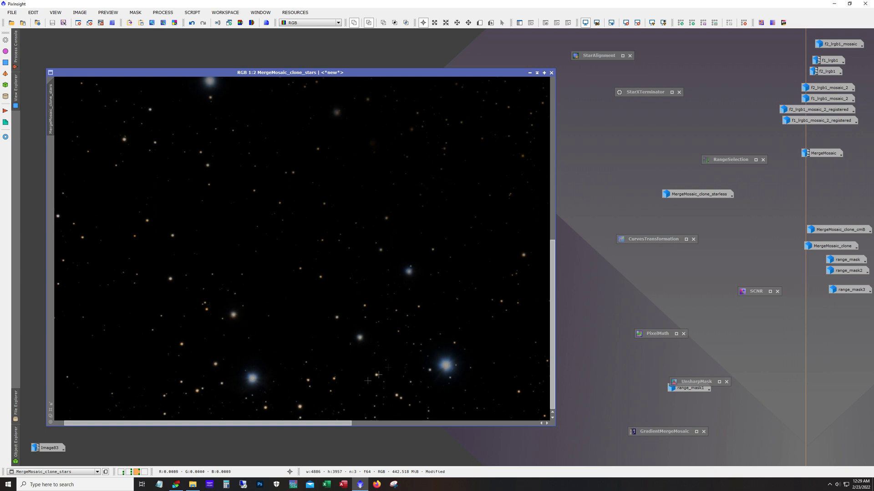
click(437, 423)
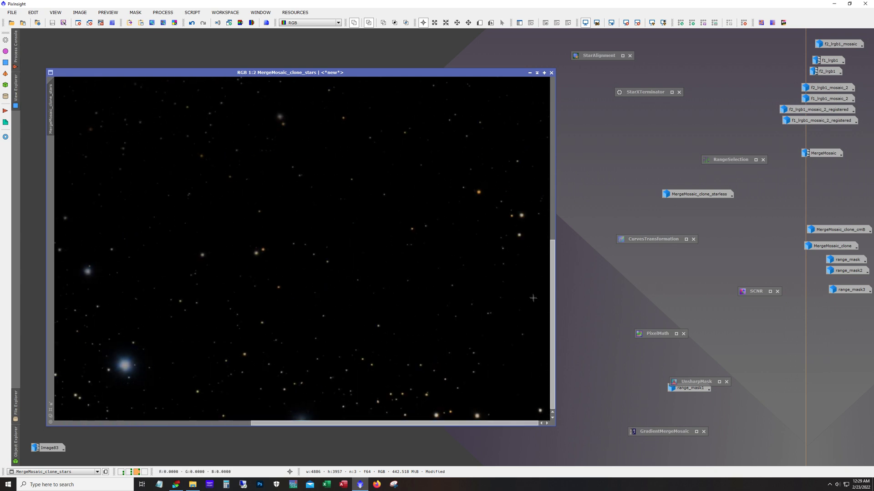
drag(553, 325, 552, 212)
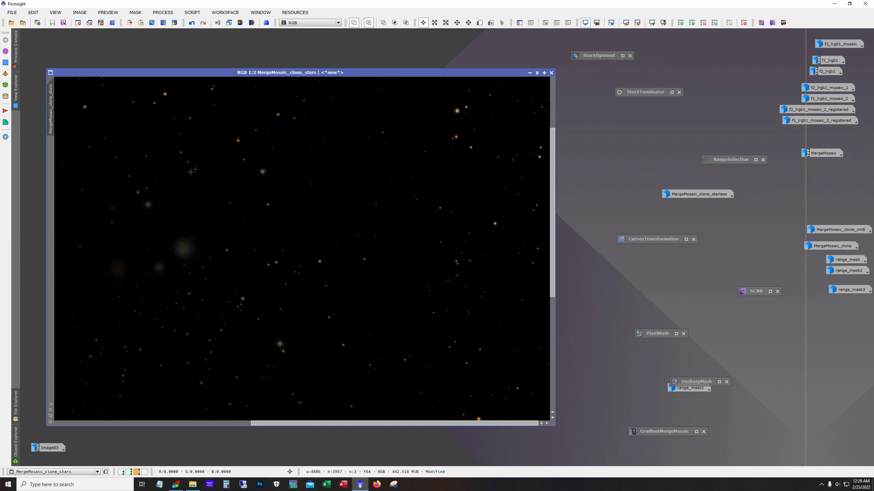
click(530, 73)
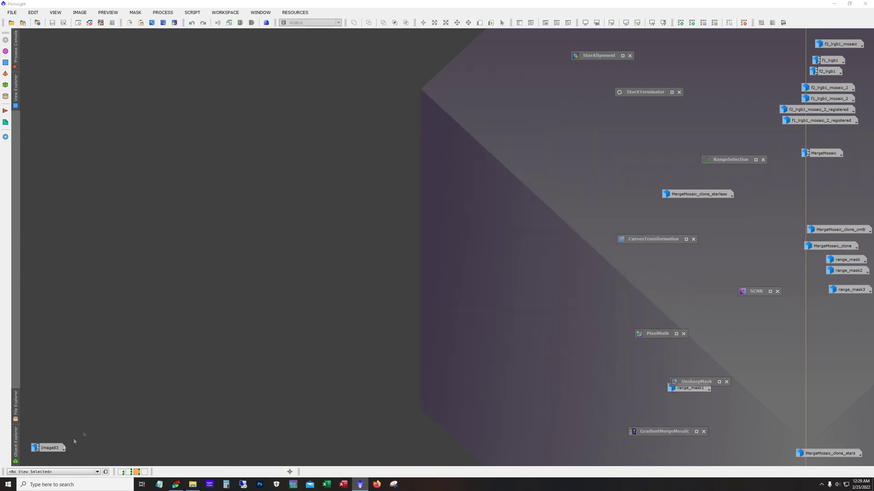
- Restore Image83 from its icon, widen its window and zoom into the nebula core
double_click(46, 450)
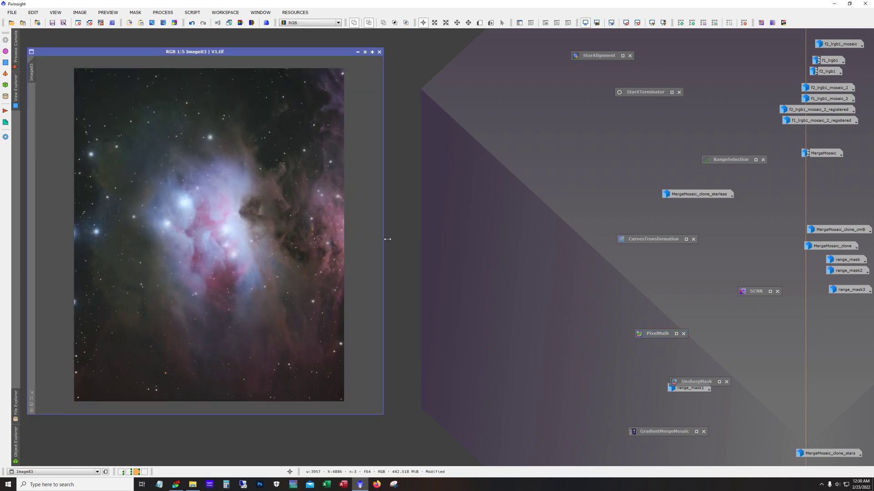
drag(384, 239, 548, 241)
scroll(464, 230, up, 1)
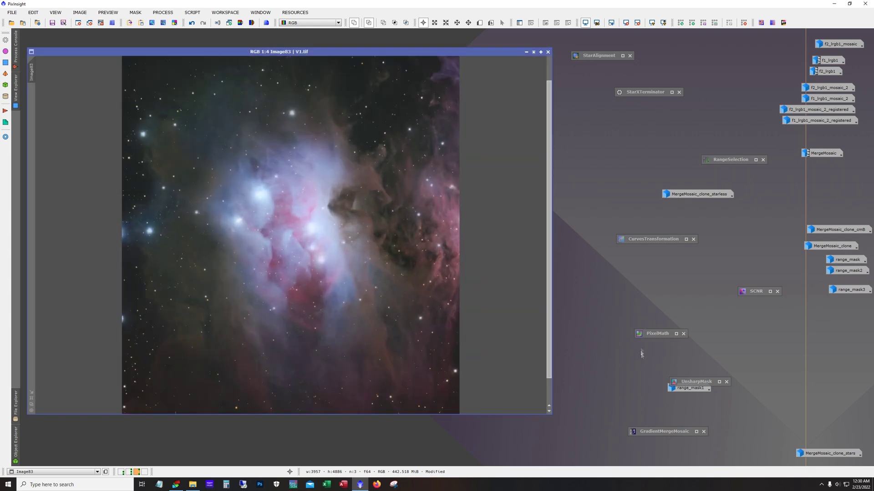
scroll(423, 223, up, 3)
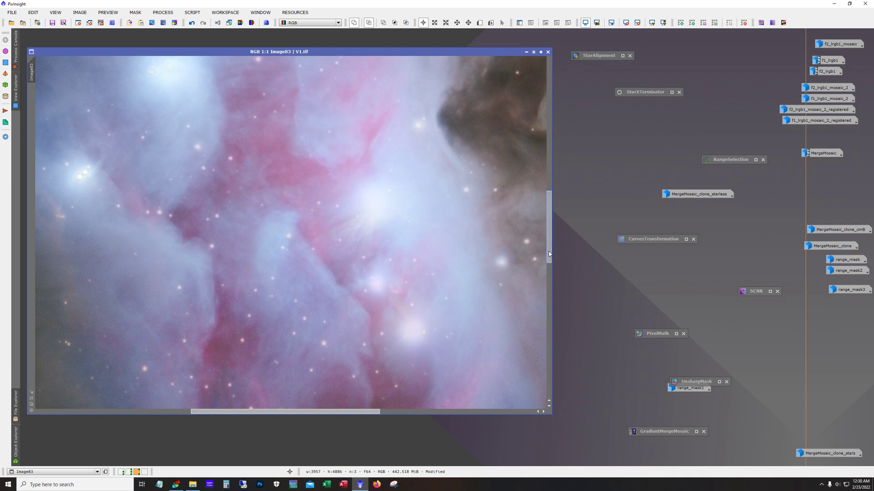
drag(549, 248, 540, 264)
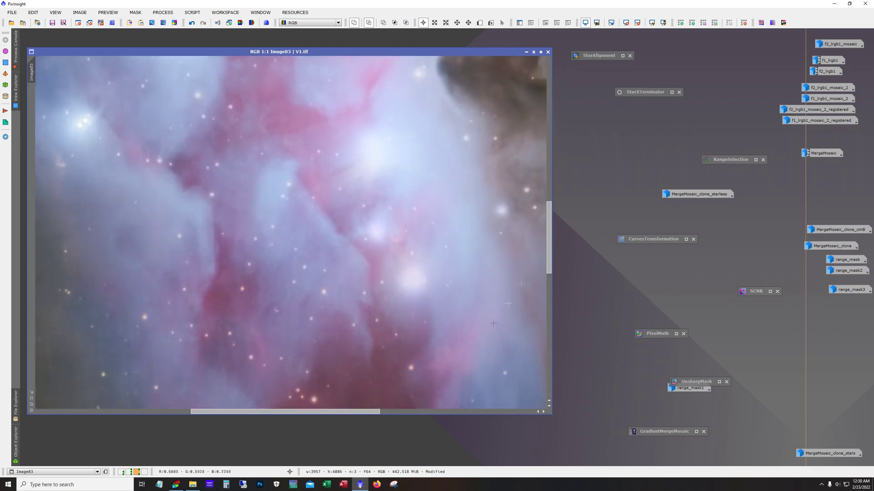
drag(321, 412, 436, 417)
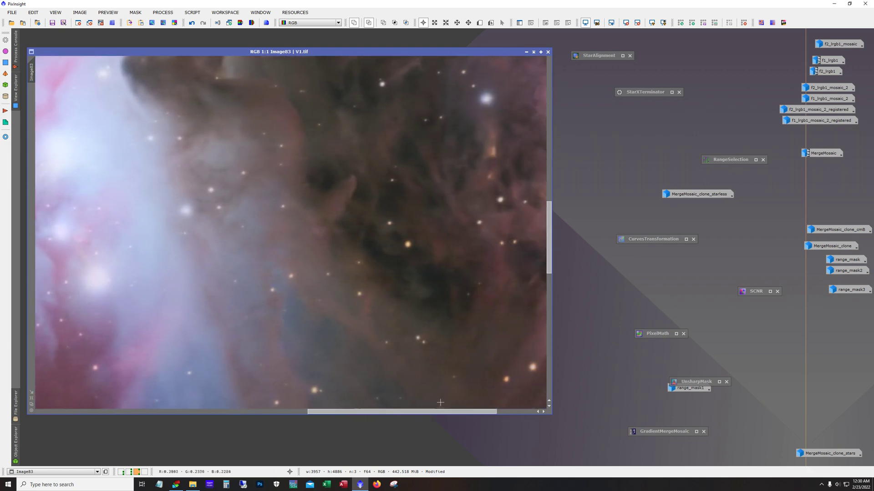
- Pan over Image83's darker regions and enlarge its window further
scroll(517, 286, down, 1)
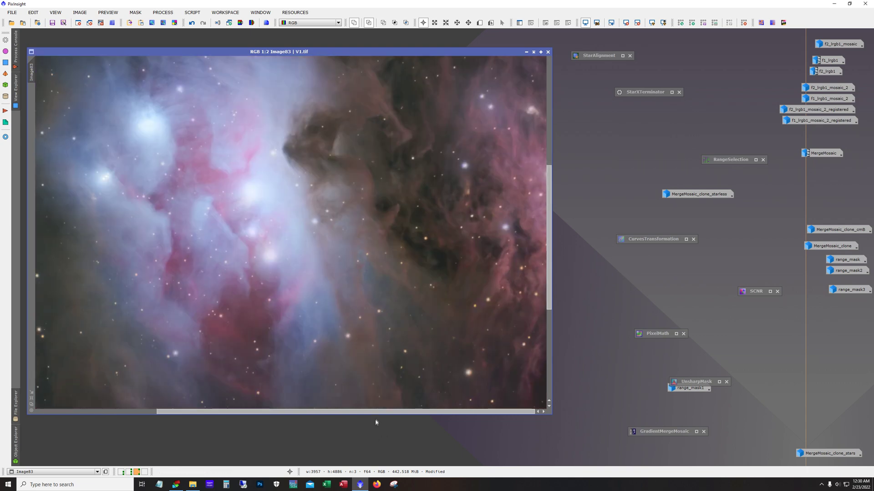
drag(549, 257, 567, 219)
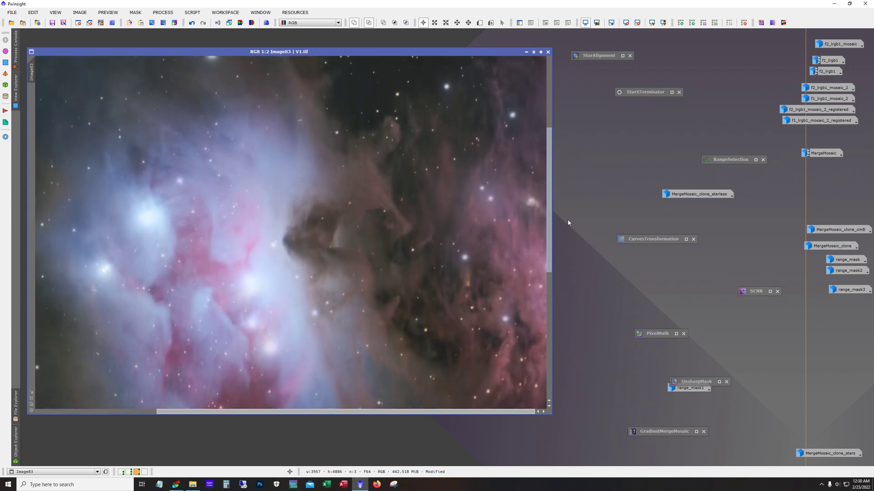
drag(413, 413, 248, 428)
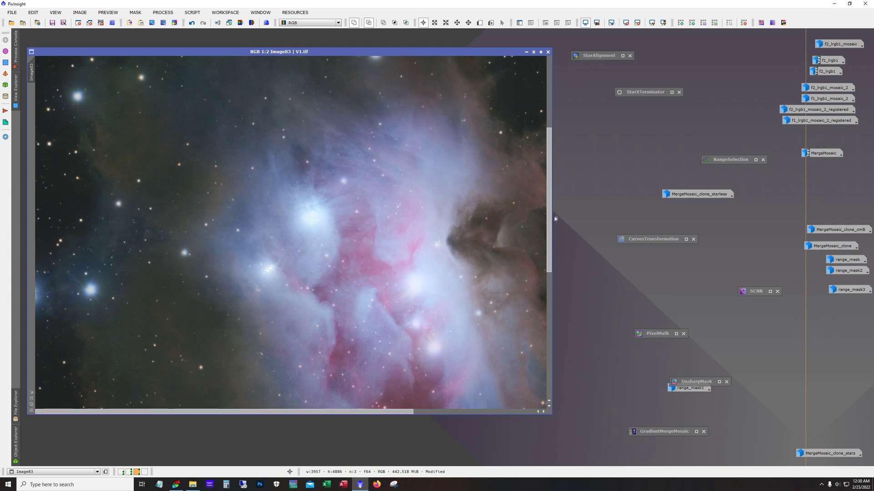
drag(549, 222, 554, 351)
scroll(274, 251, down, 2)
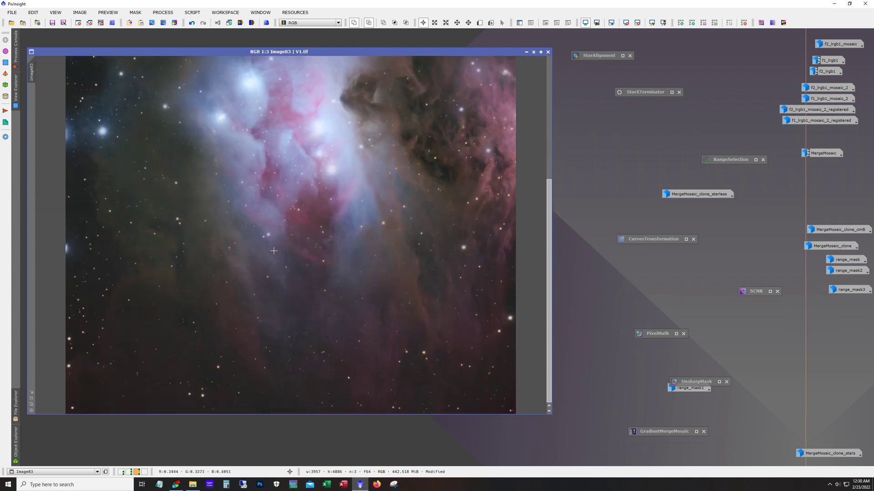
scroll(274, 251, down, 1)
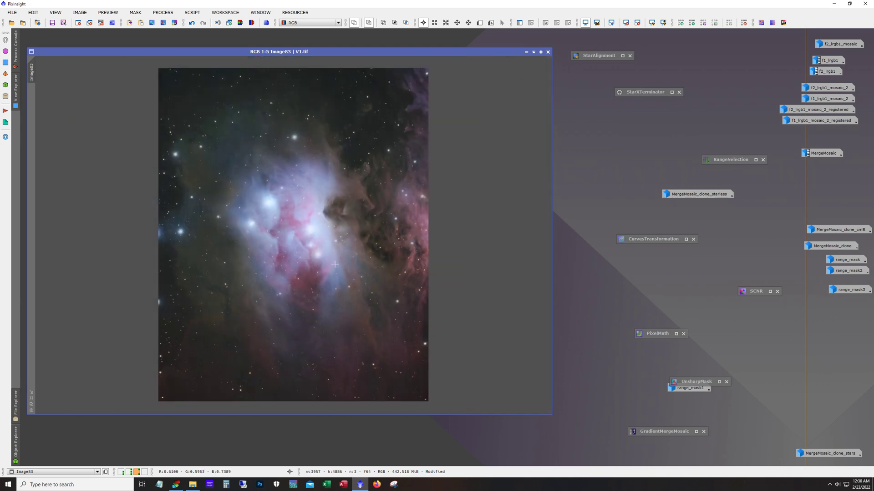
scroll(334, 263, up, 1)
scroll(335, 264, down, 1)
drag(552, 416, 603, 454)
scroll(517, 347, up, 1)
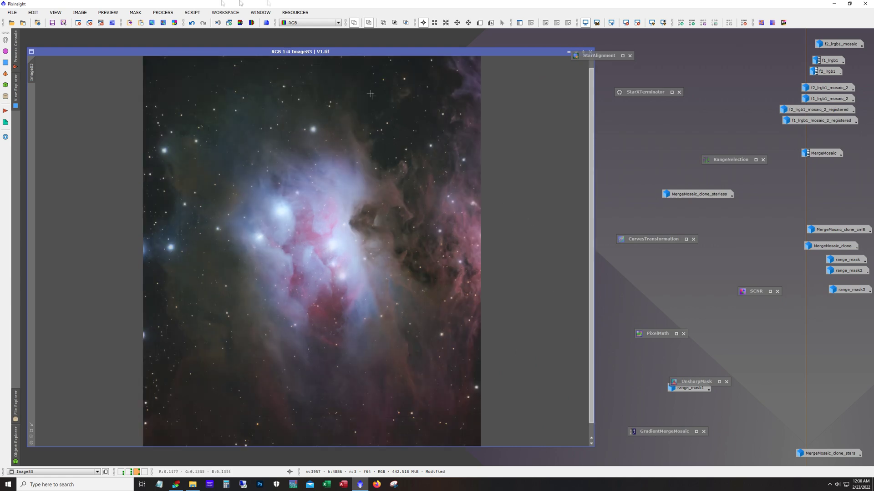
click(163, 13)
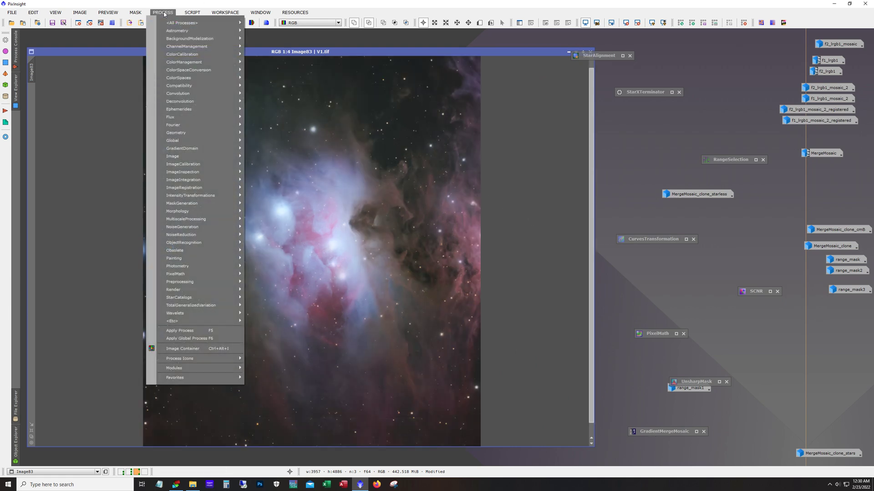
- Rotate Image83 with FastRotation's 90° Clockwise, applied repeatedly, into a 4886×3957 landscape frame
mouse_move(203, 133)
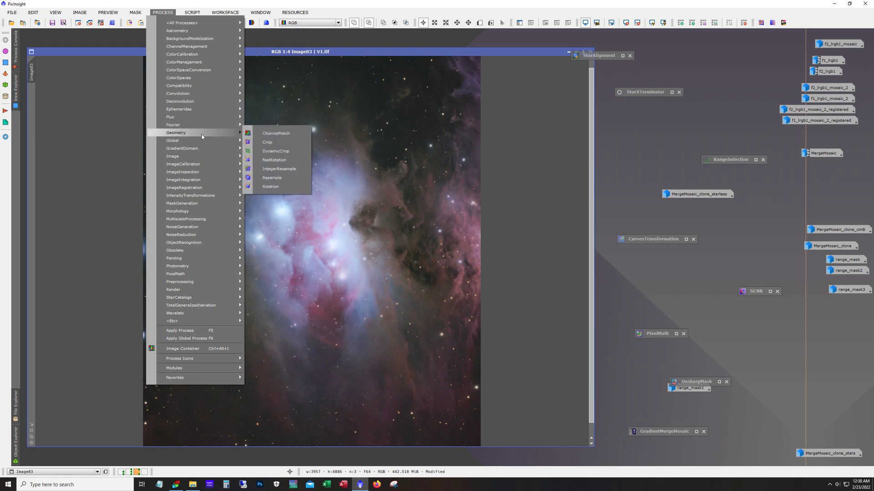
click(274, 159)
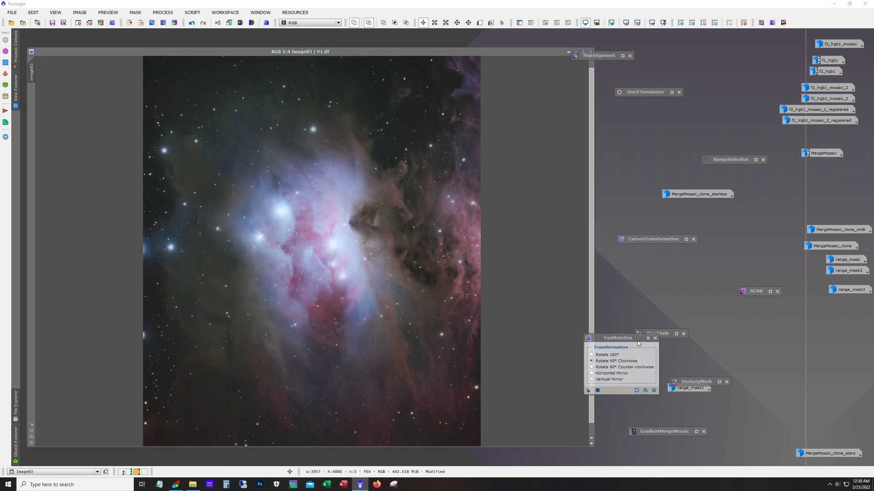
drag(638, 342, 694, 268)
click(655, 317)
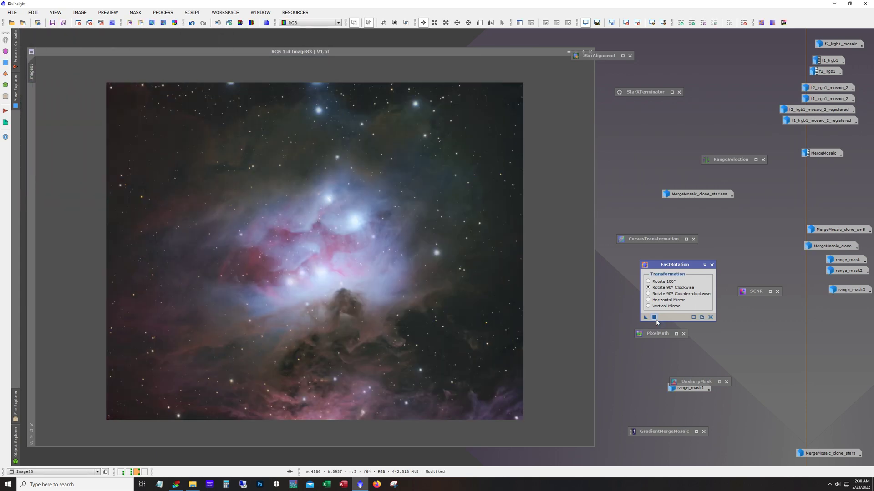
click(654, 318)
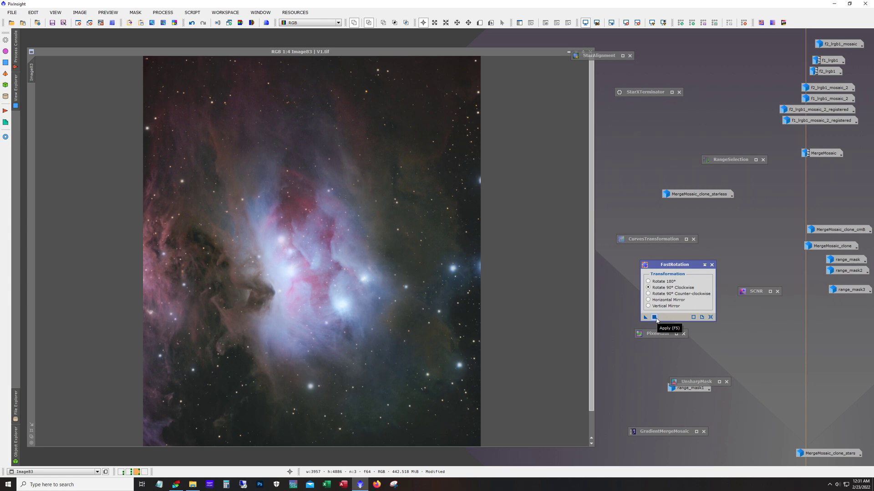
click(656, 319)
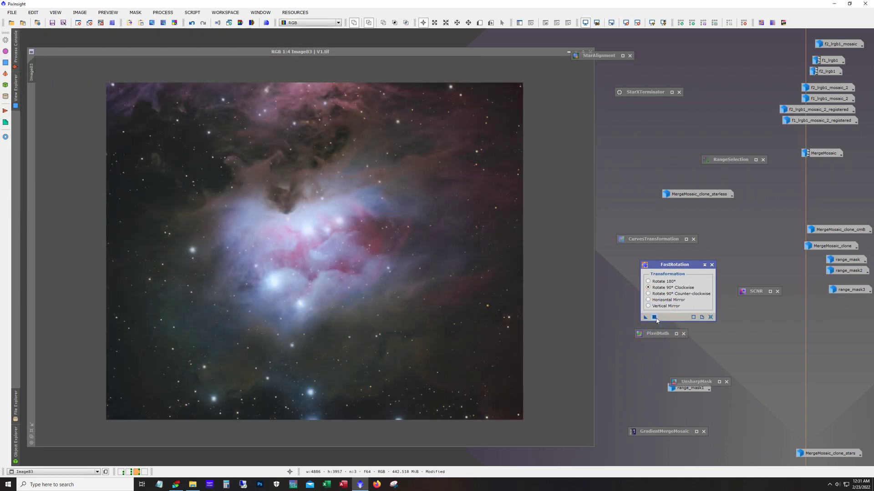